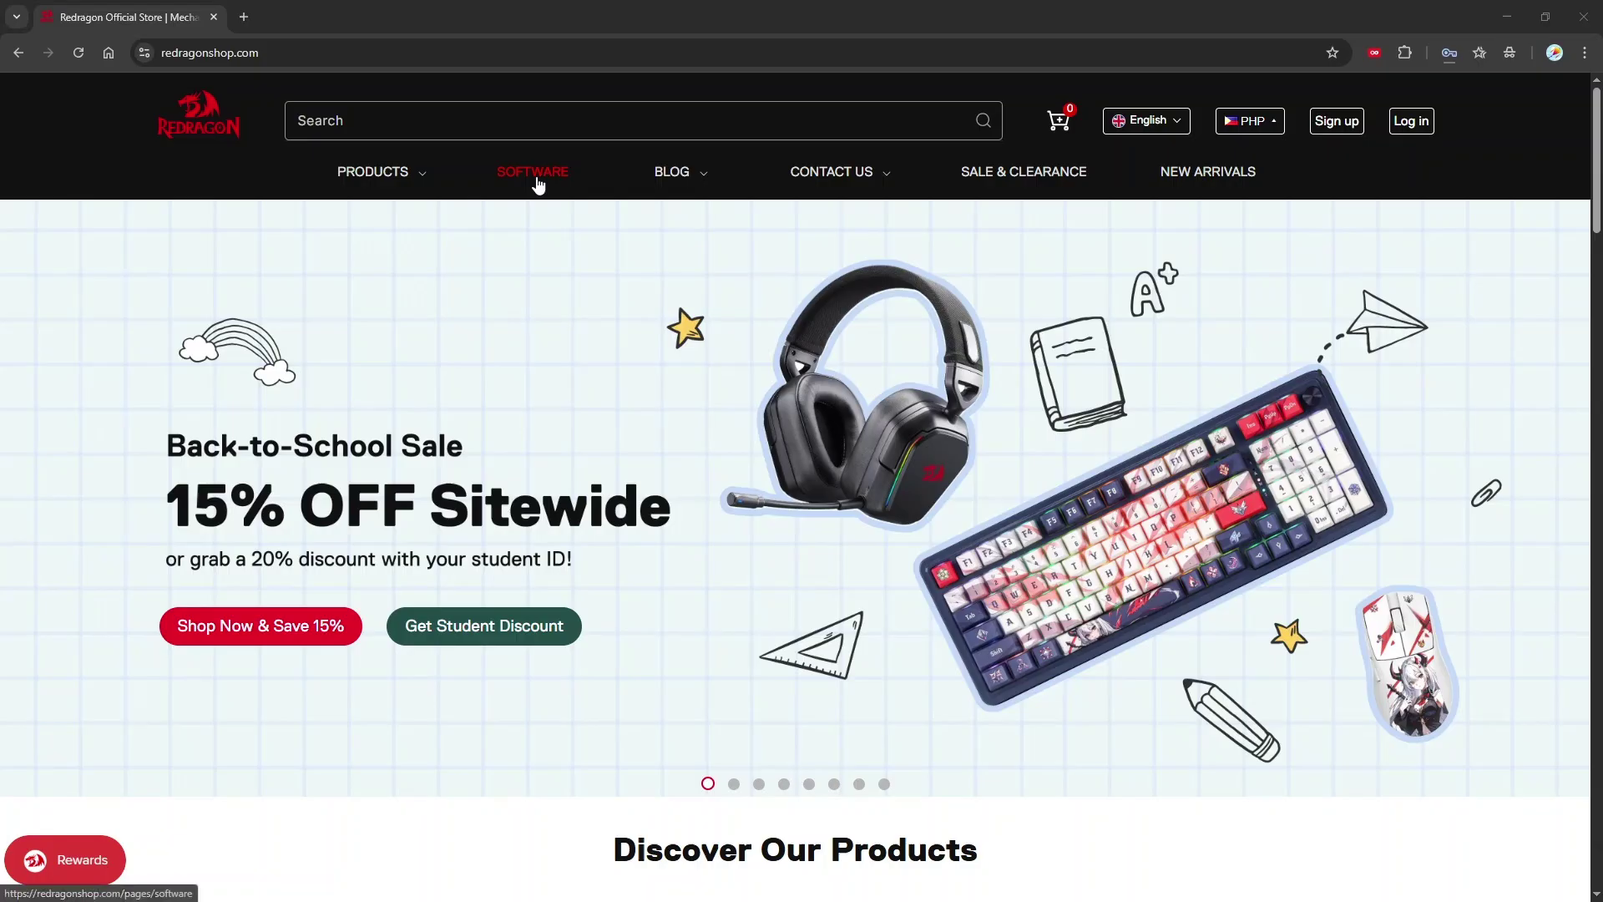
Open the Software section and filter the list to keyboards
{"action": "left_click", "coordinate": [537, 177]}
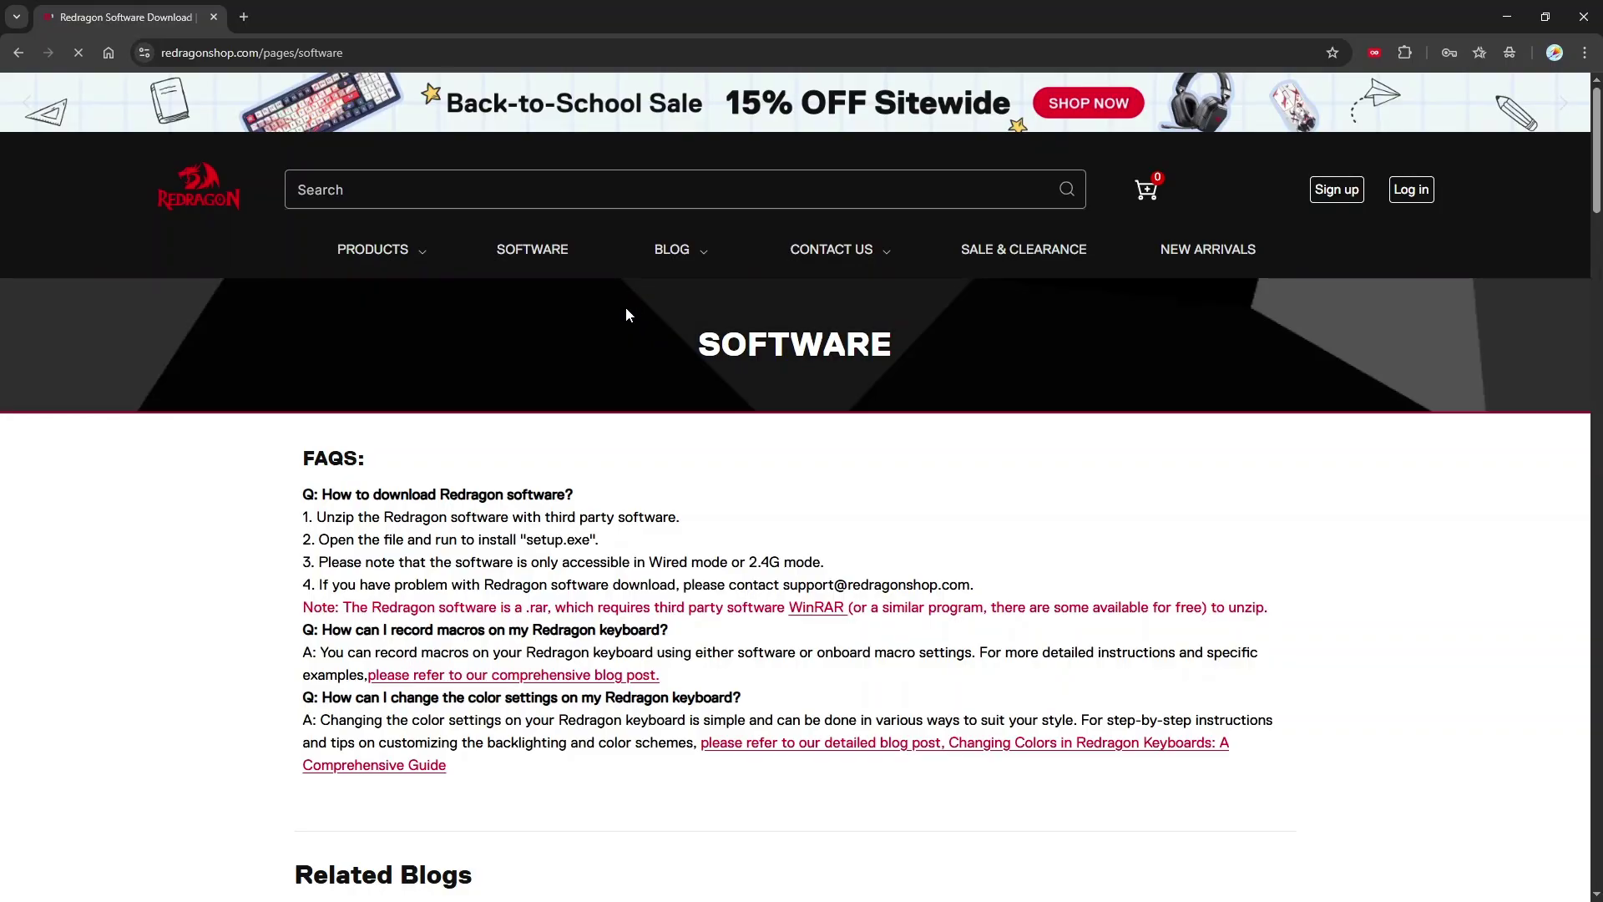
{"action": "scroll", "coordinate": [626, 309], "scroll_direction": "down", "scroll_amount": 7}
{"action": "scroll", "coordinate": [625, 309], "scroll_direction": "down", "scroll_amount": 6}
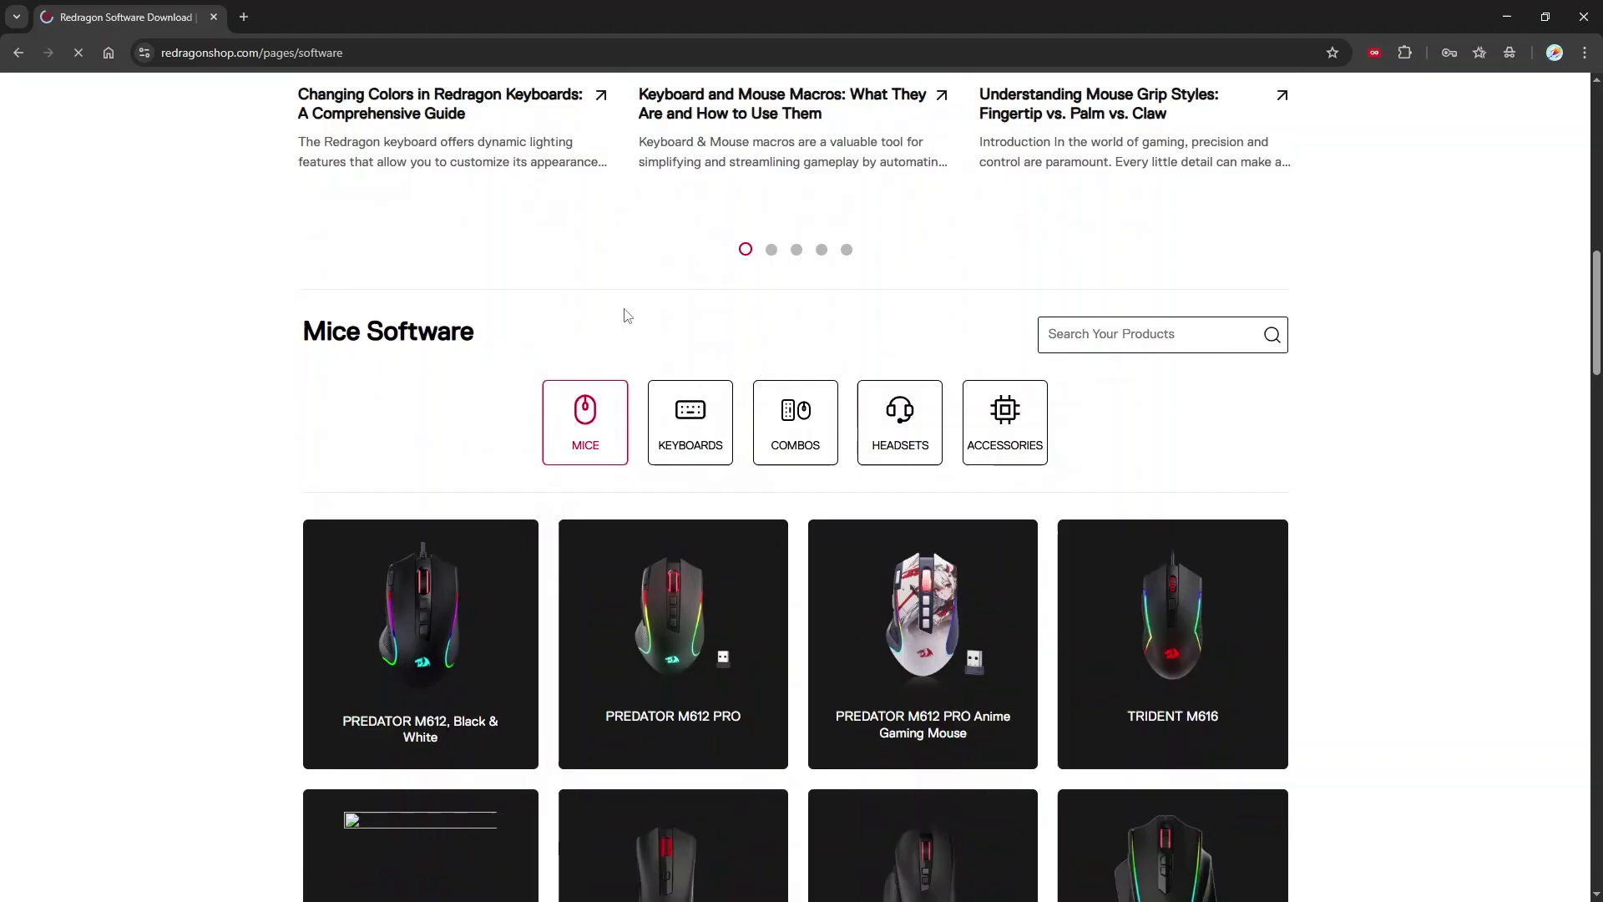
{"action": "left_click", "coordinate": [699, 444]}
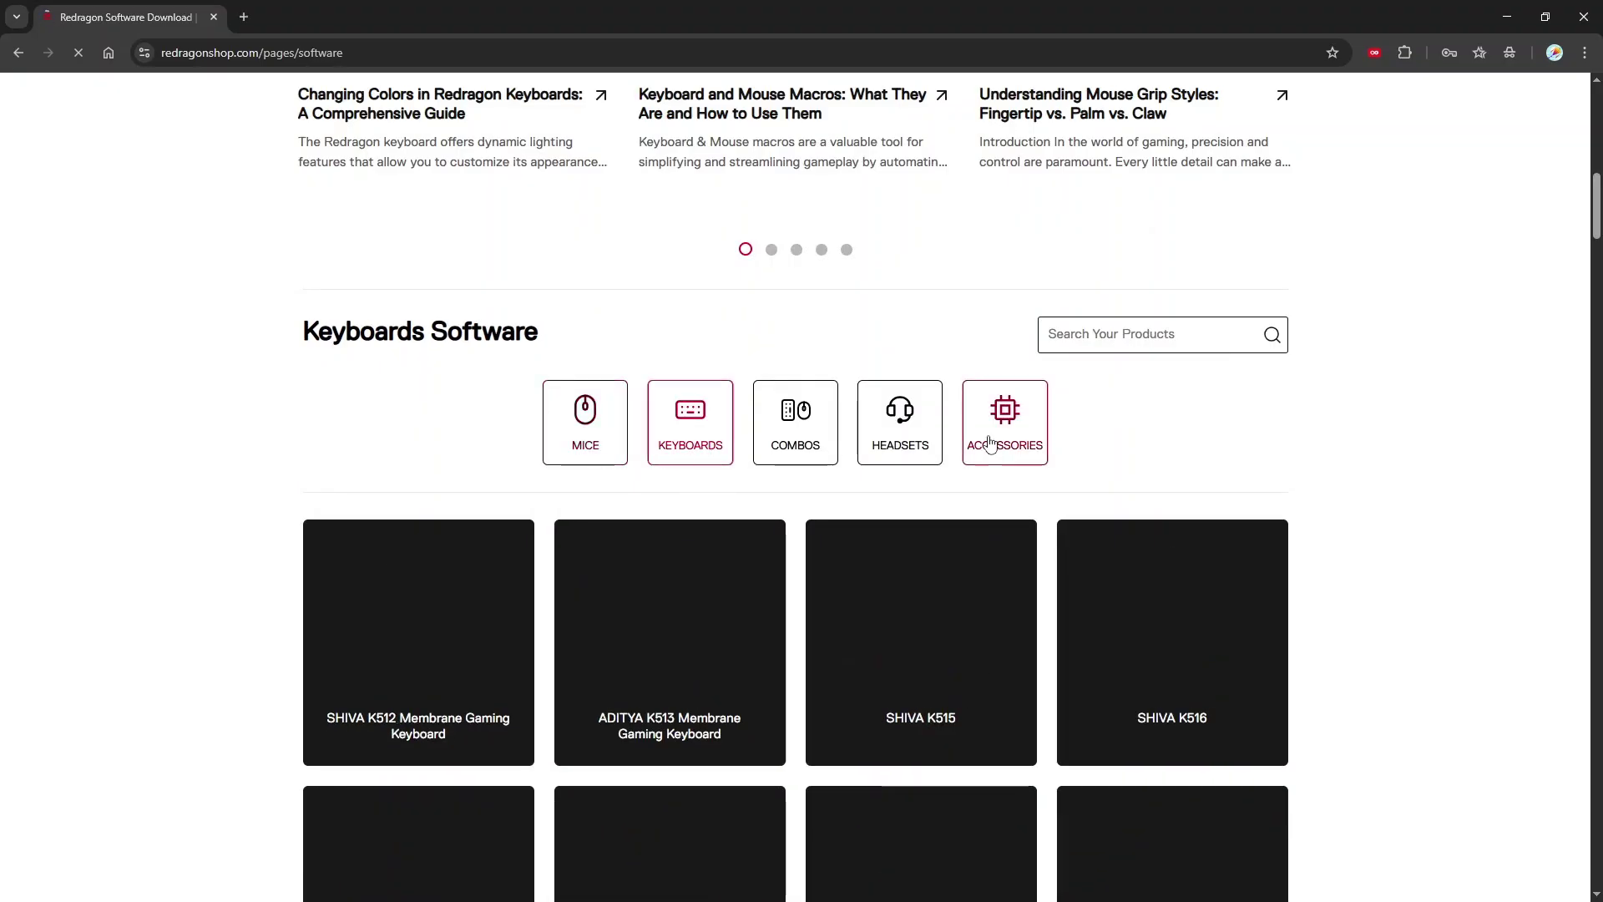
Search the products for 'K689 PRO' and open the WYVERN K689 PRO download page
{"action": "left_click", "coordinate": [1167, 331]}
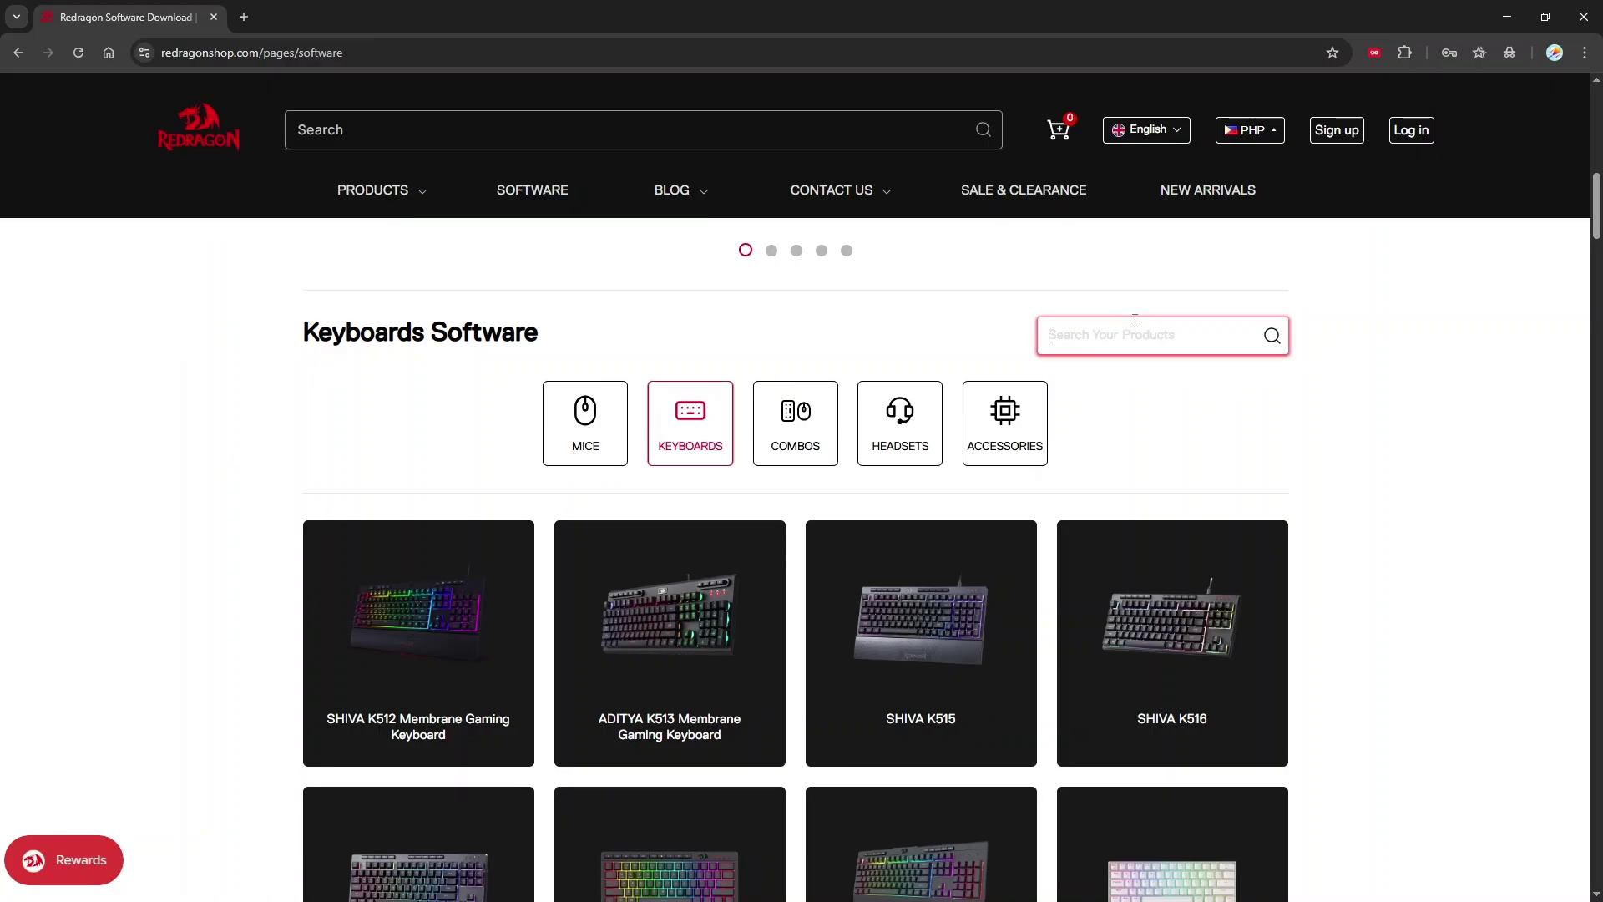
{"action": "type", "text": "K689 {RP"}
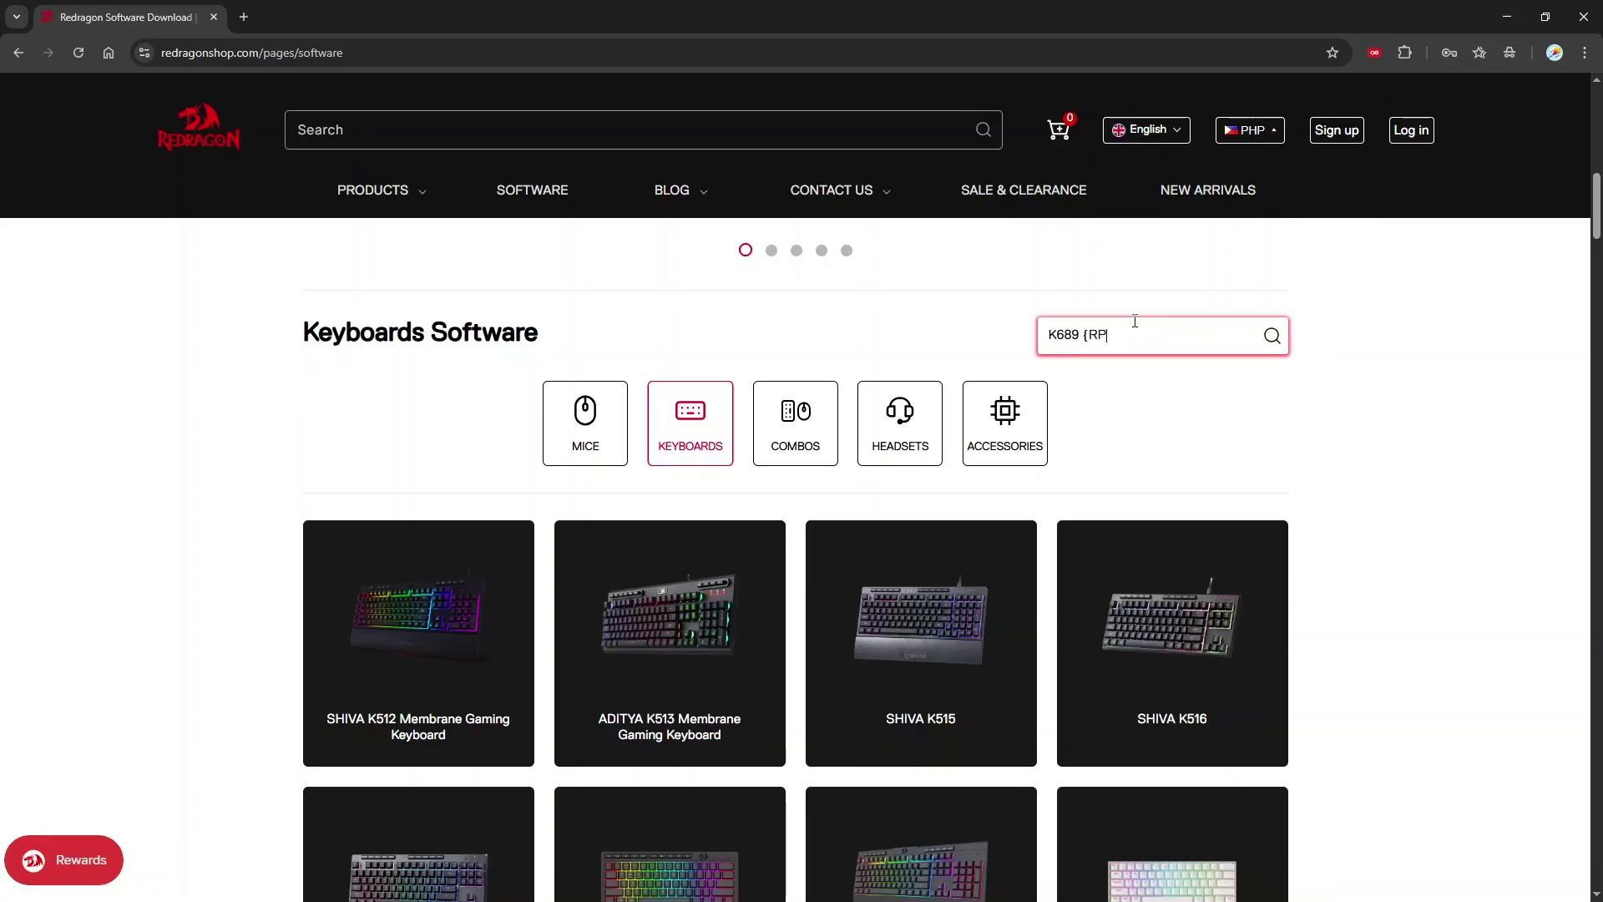
{"action": "key", "text": "BackSpace"}
{"action": "key", "text": "BackSpace"}
{"action": "key", "text": "BackSpace"}
{"action": "type", "text": "PRO"}
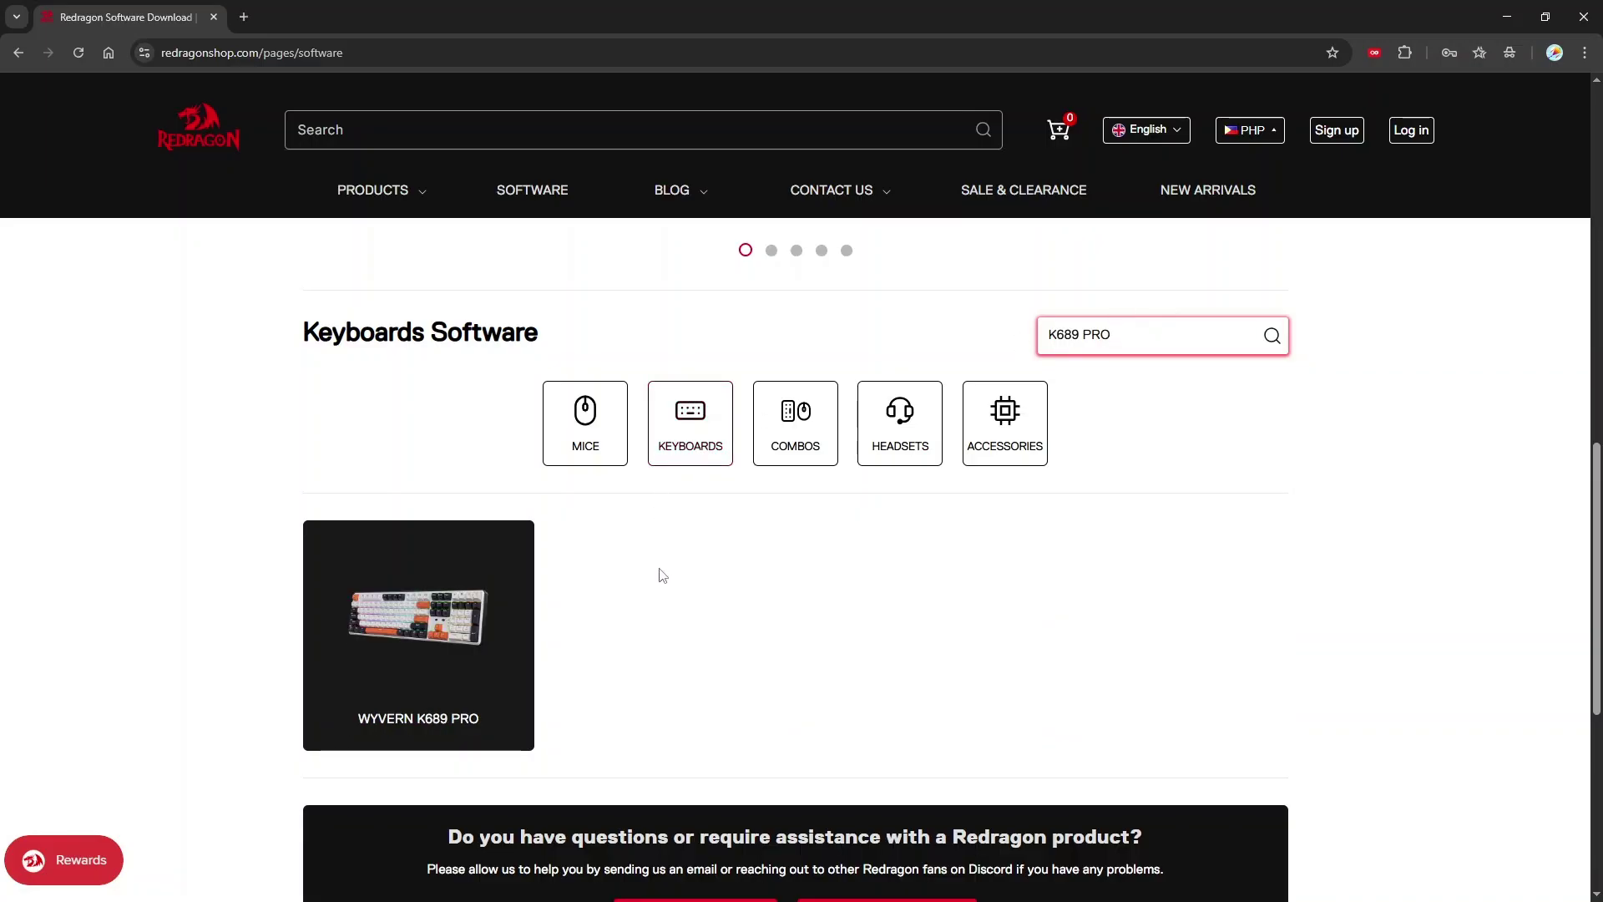
{"action": "left_click", "coordinate": [432, 626]}
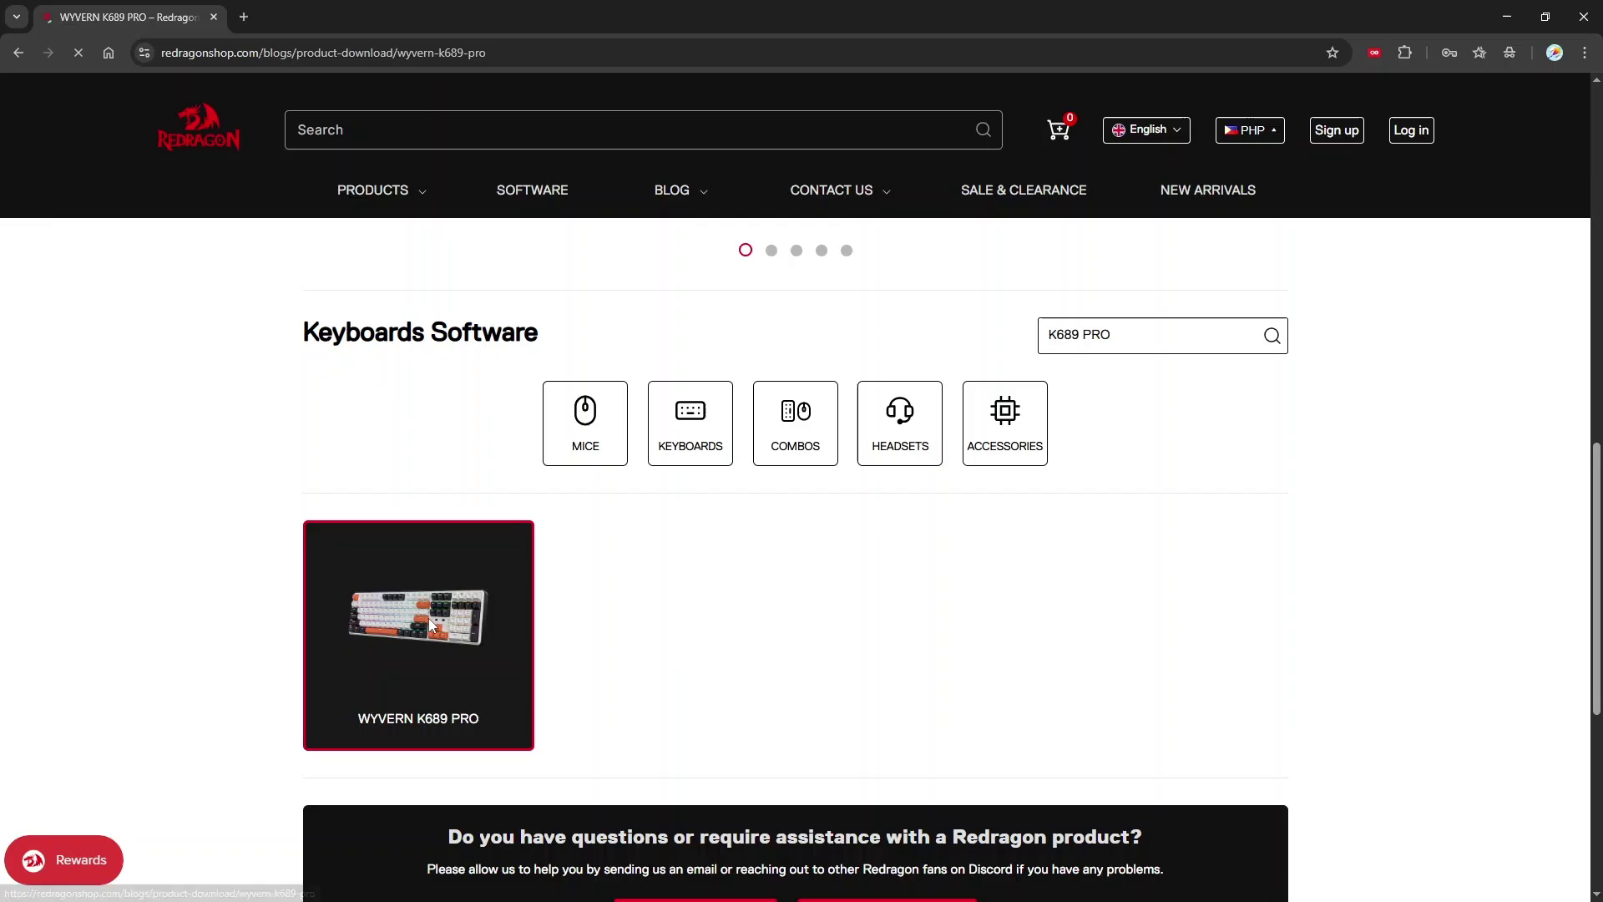
Show the Drivers&Downloads list for the WYVERN K689 PRO
{"action": "scroll", "coordinate": [432, 626], "scroll_direction": "down", "scroll_amount": 4}
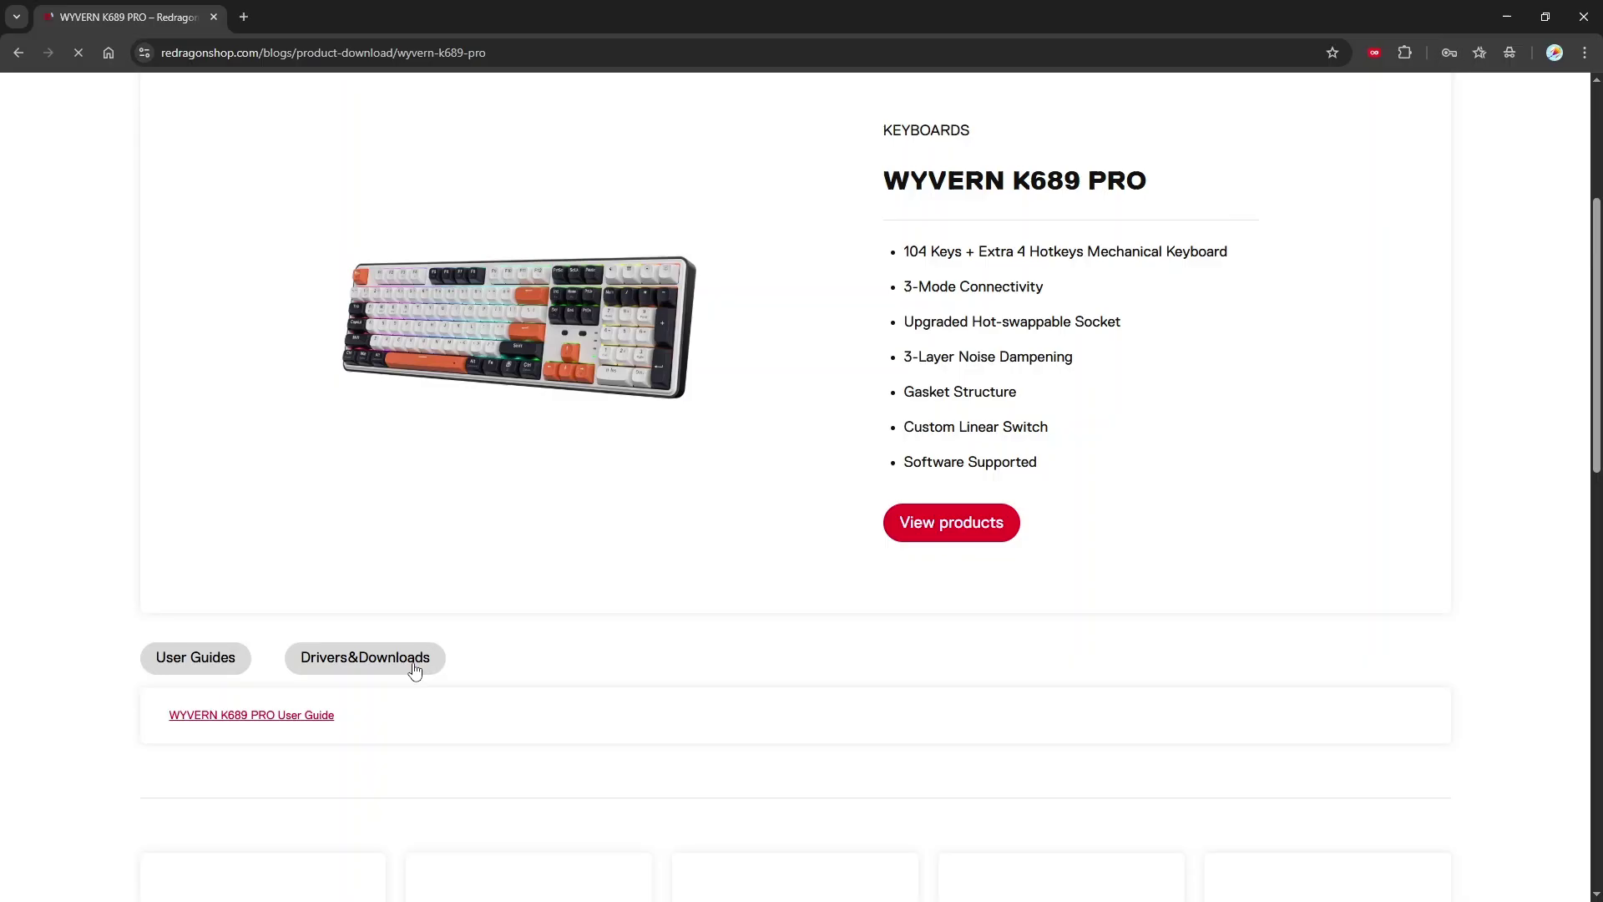
{"action": "left_click", "coordinate": [415, 673]}
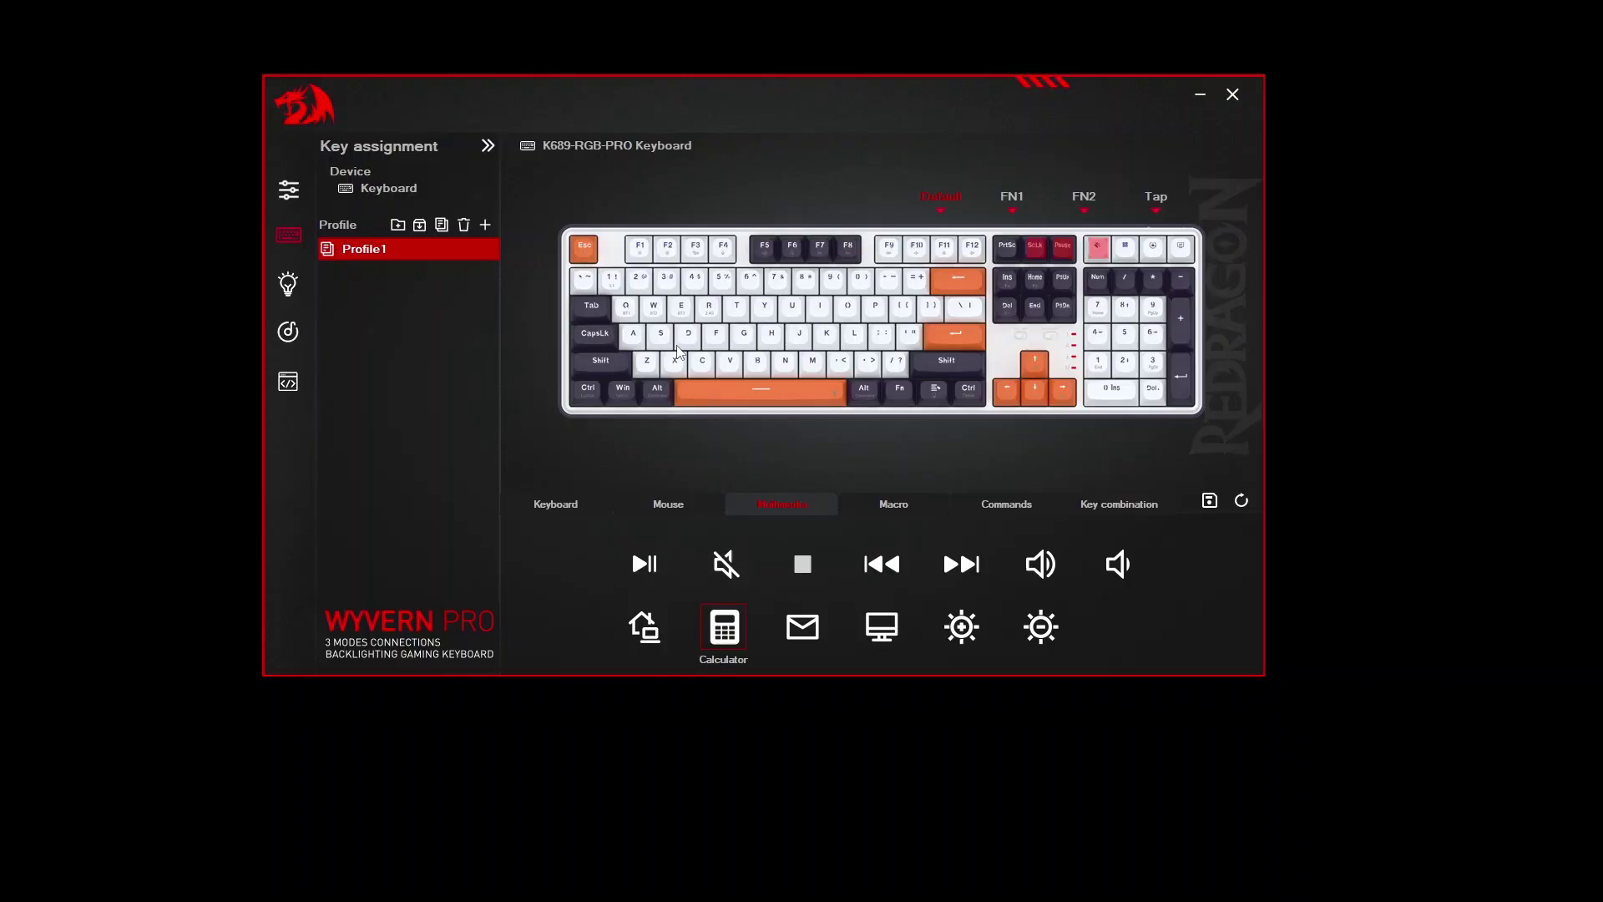
Browse the FN1 and FN2 layers, reading N's Ctrl + Alt + N binding on FN2
{"action": "left_click", "coordinate": [567, 501]}
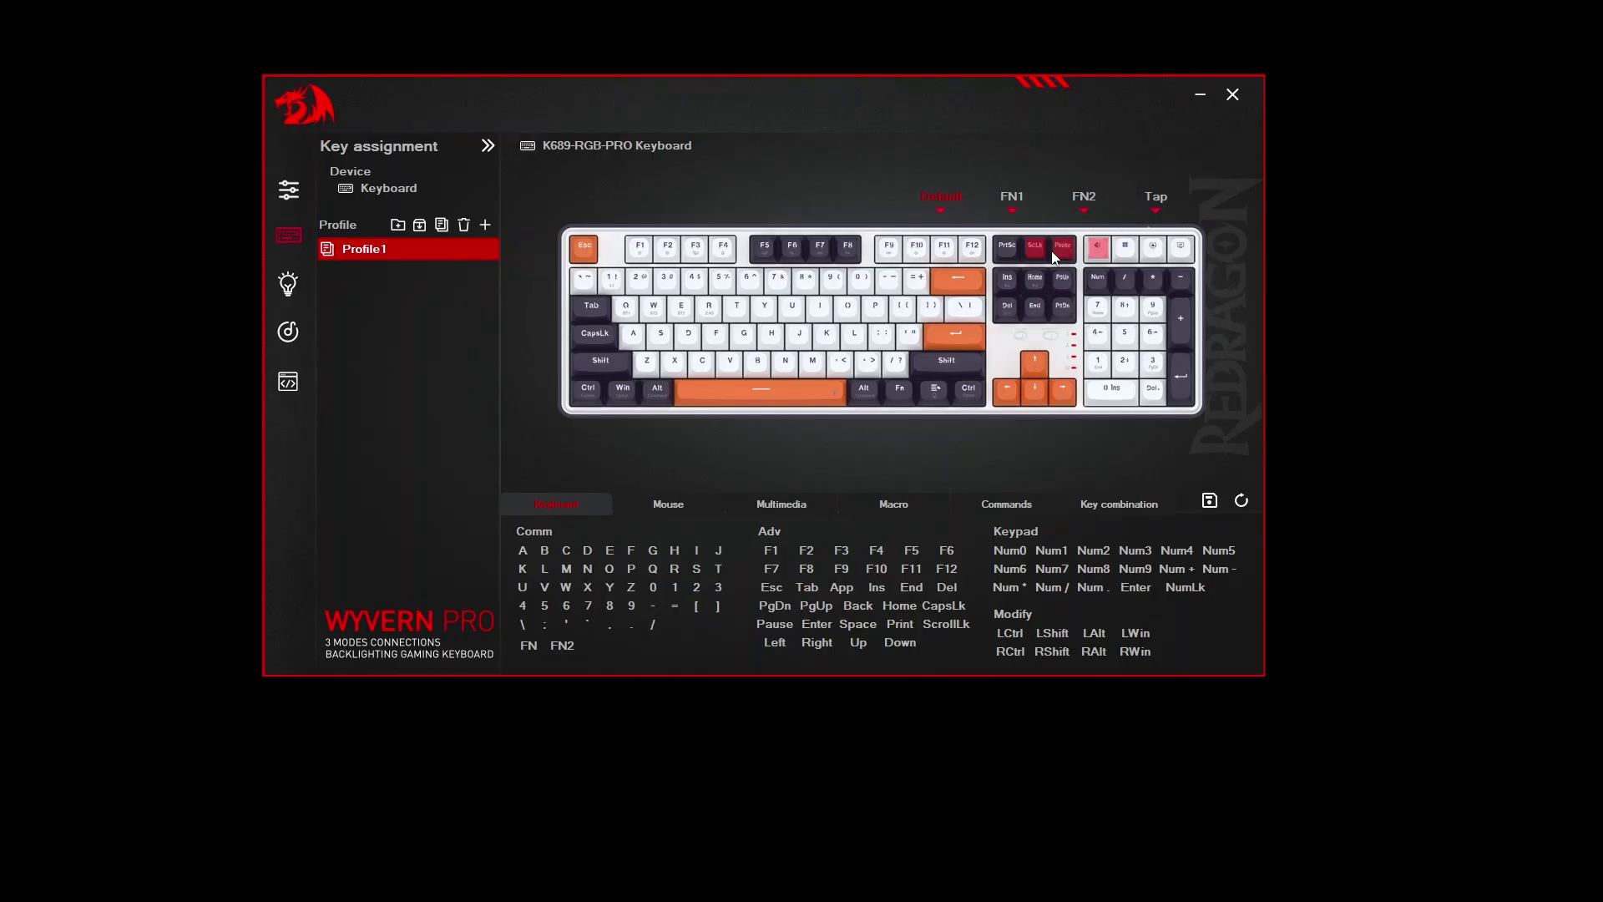
{"action": "left_click", "coordinate": [1017, 201]}
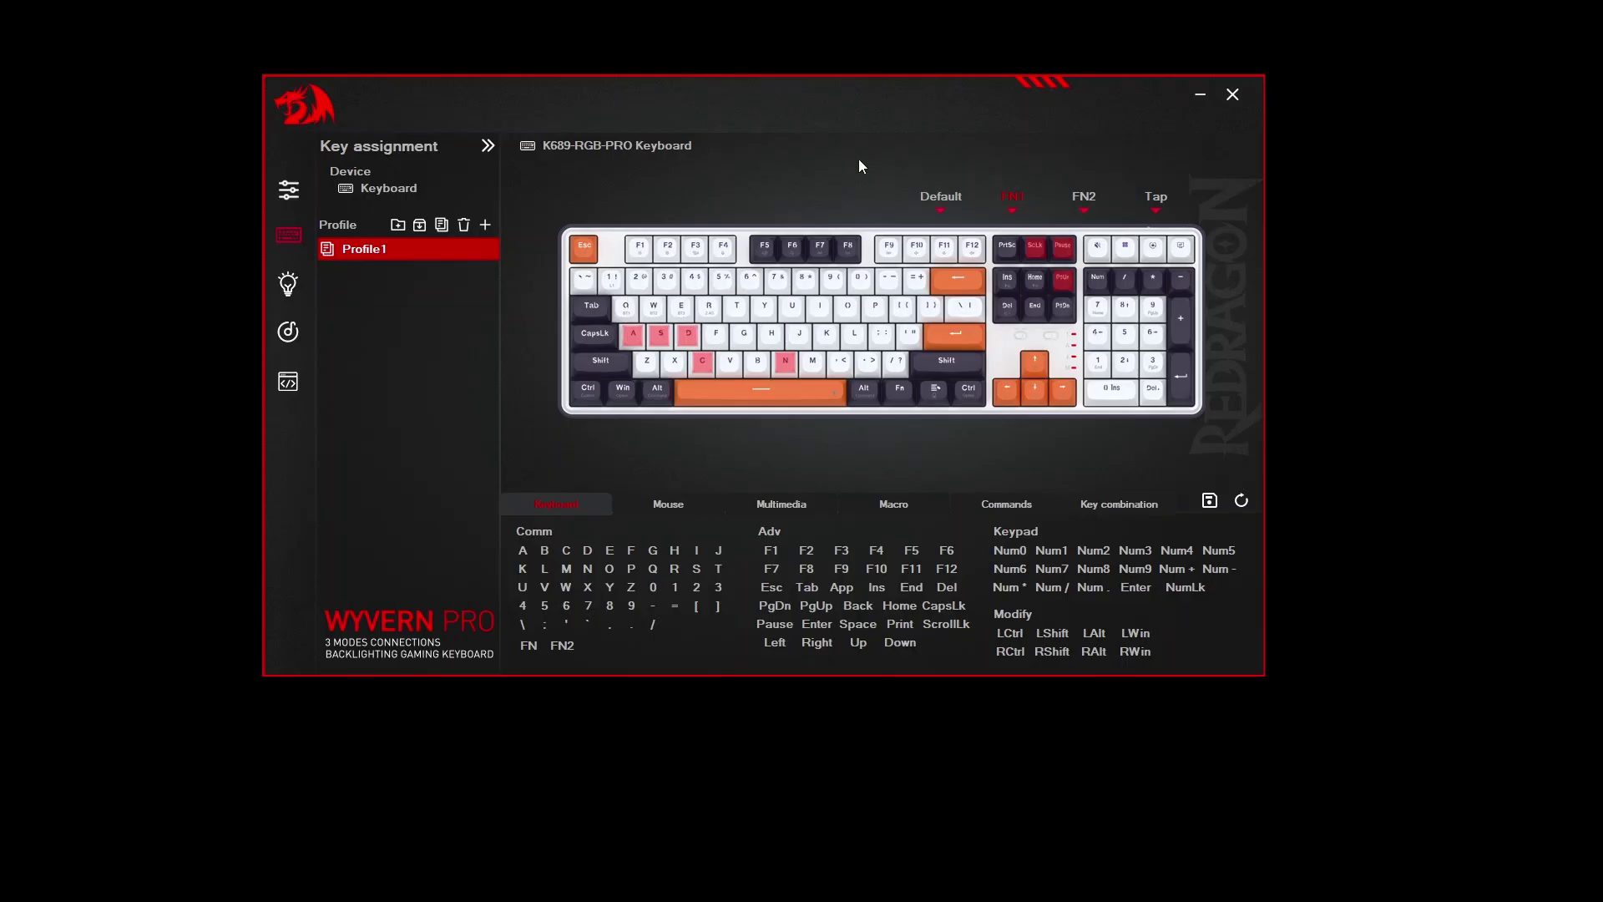
{"action": "left_click", "coordinate": [1092, 197]}
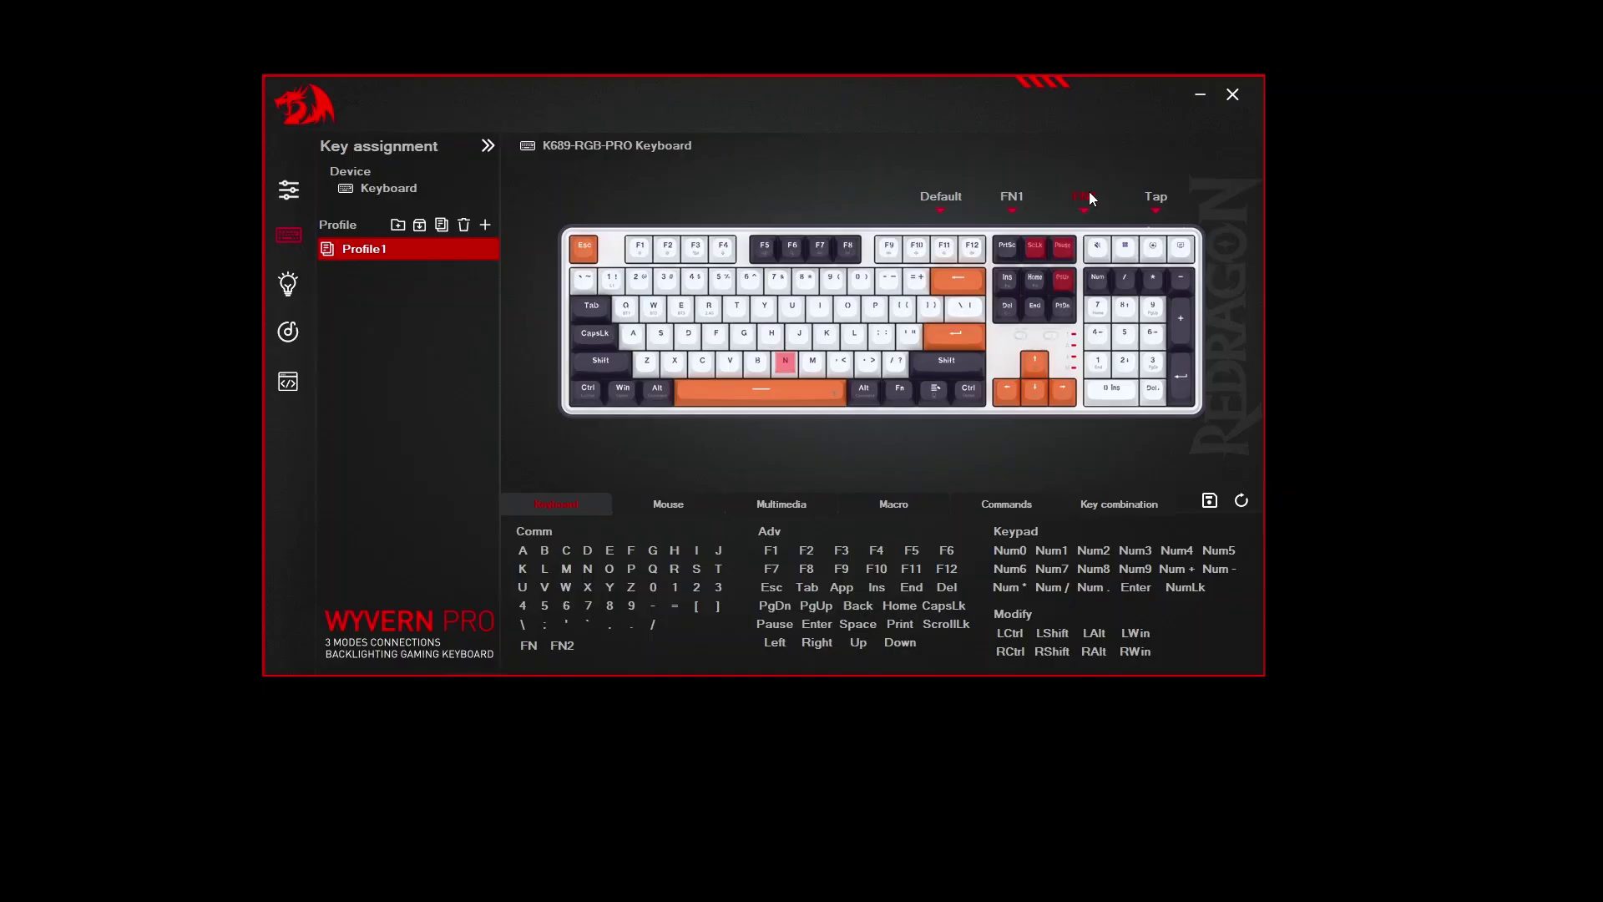
{"action": "mouse_move", "coordinate": [796, 368]}
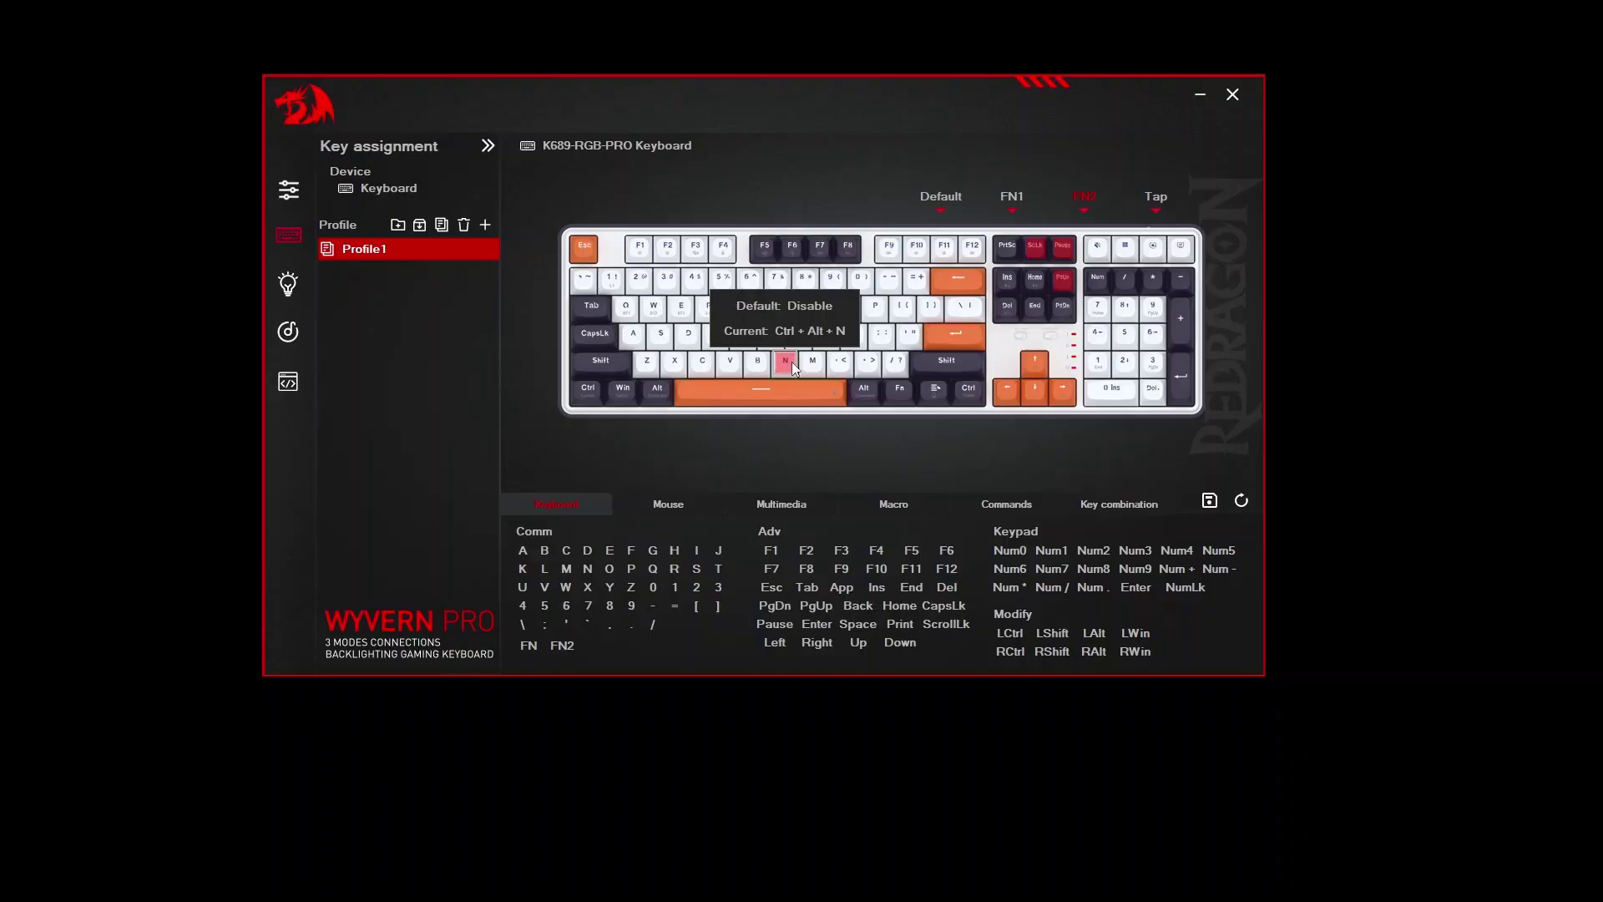
On the Default layer, reset the Pause key and reassign it as FN, saving each change
{"action": "left_click", "coordinate": [951, 197]}
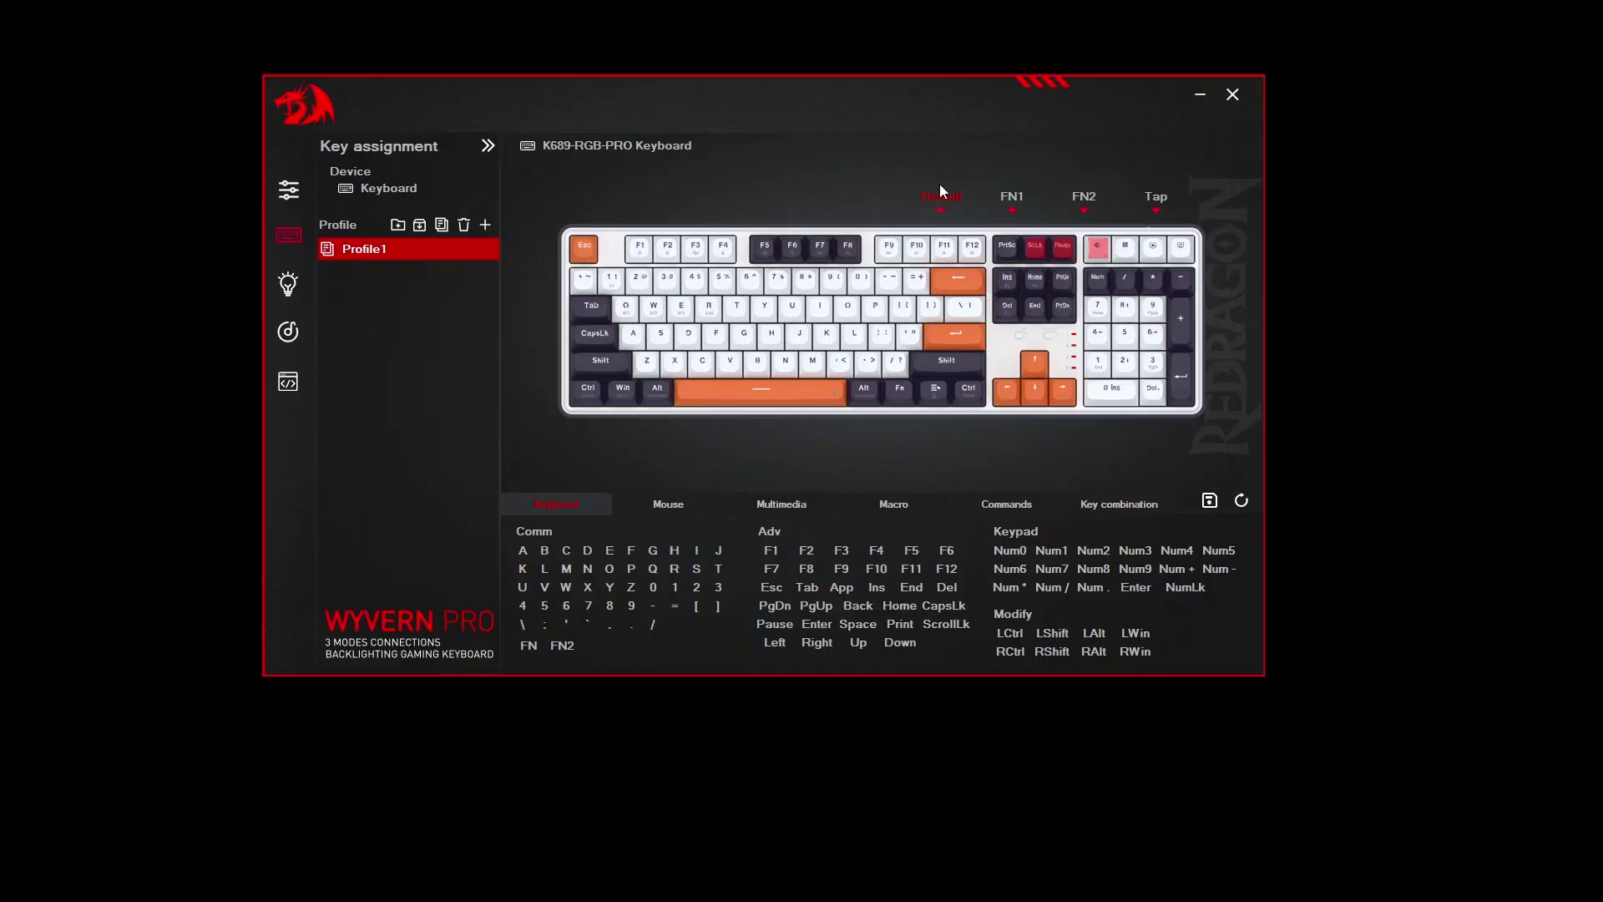
{"action": "mouse_move", "coordinate": [1035, 254]}
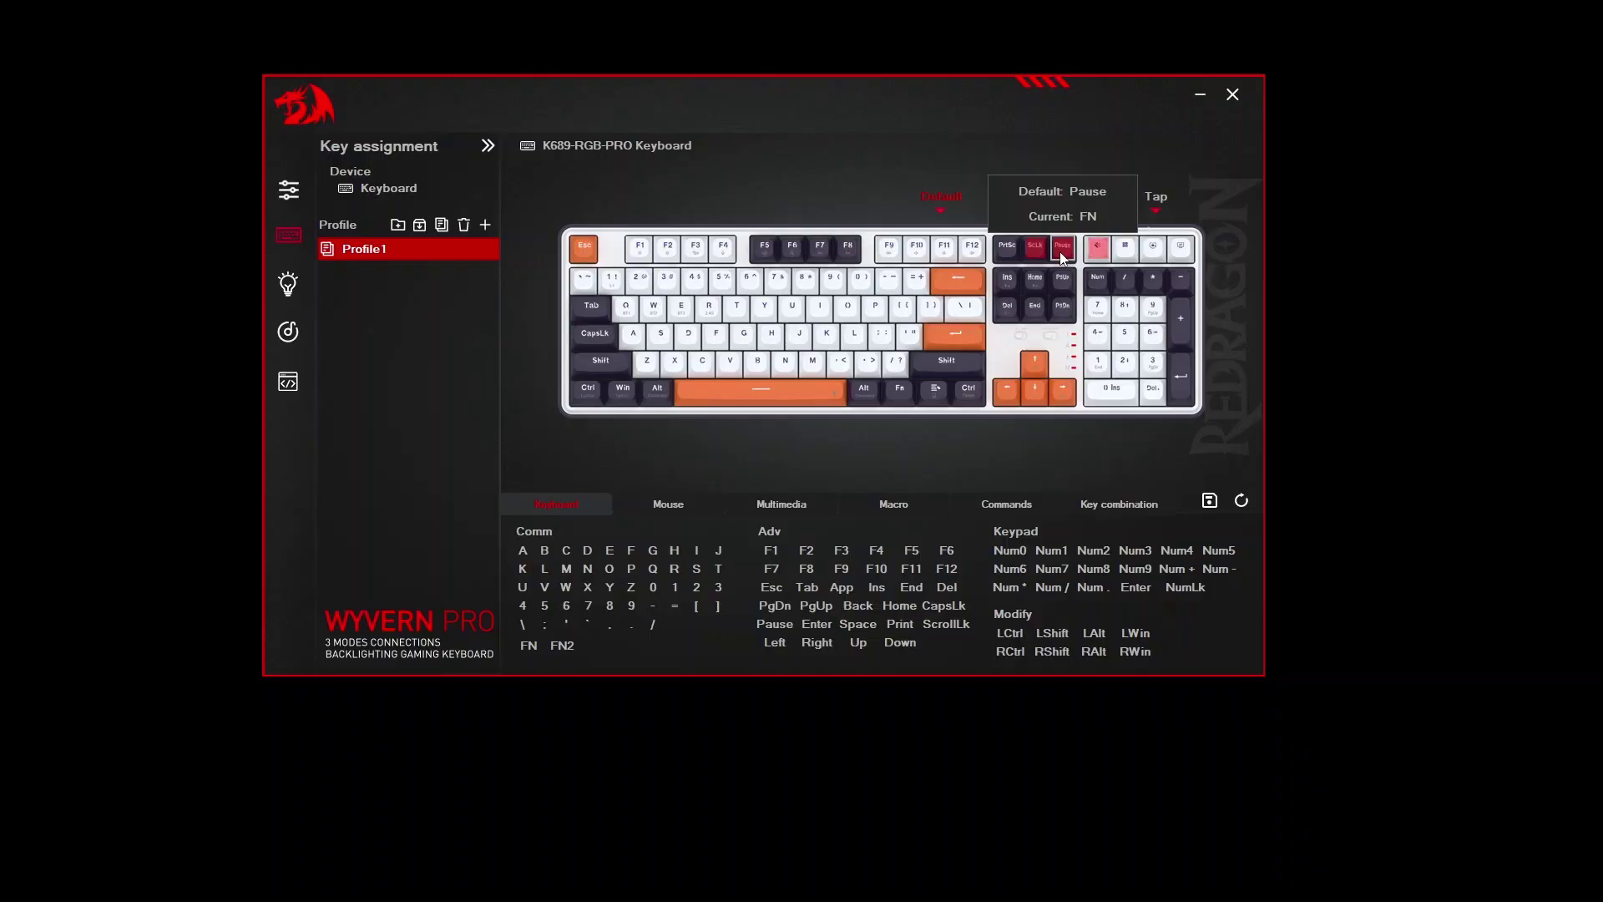
{"action": "left_click", "coordinate": [1240, 505]}
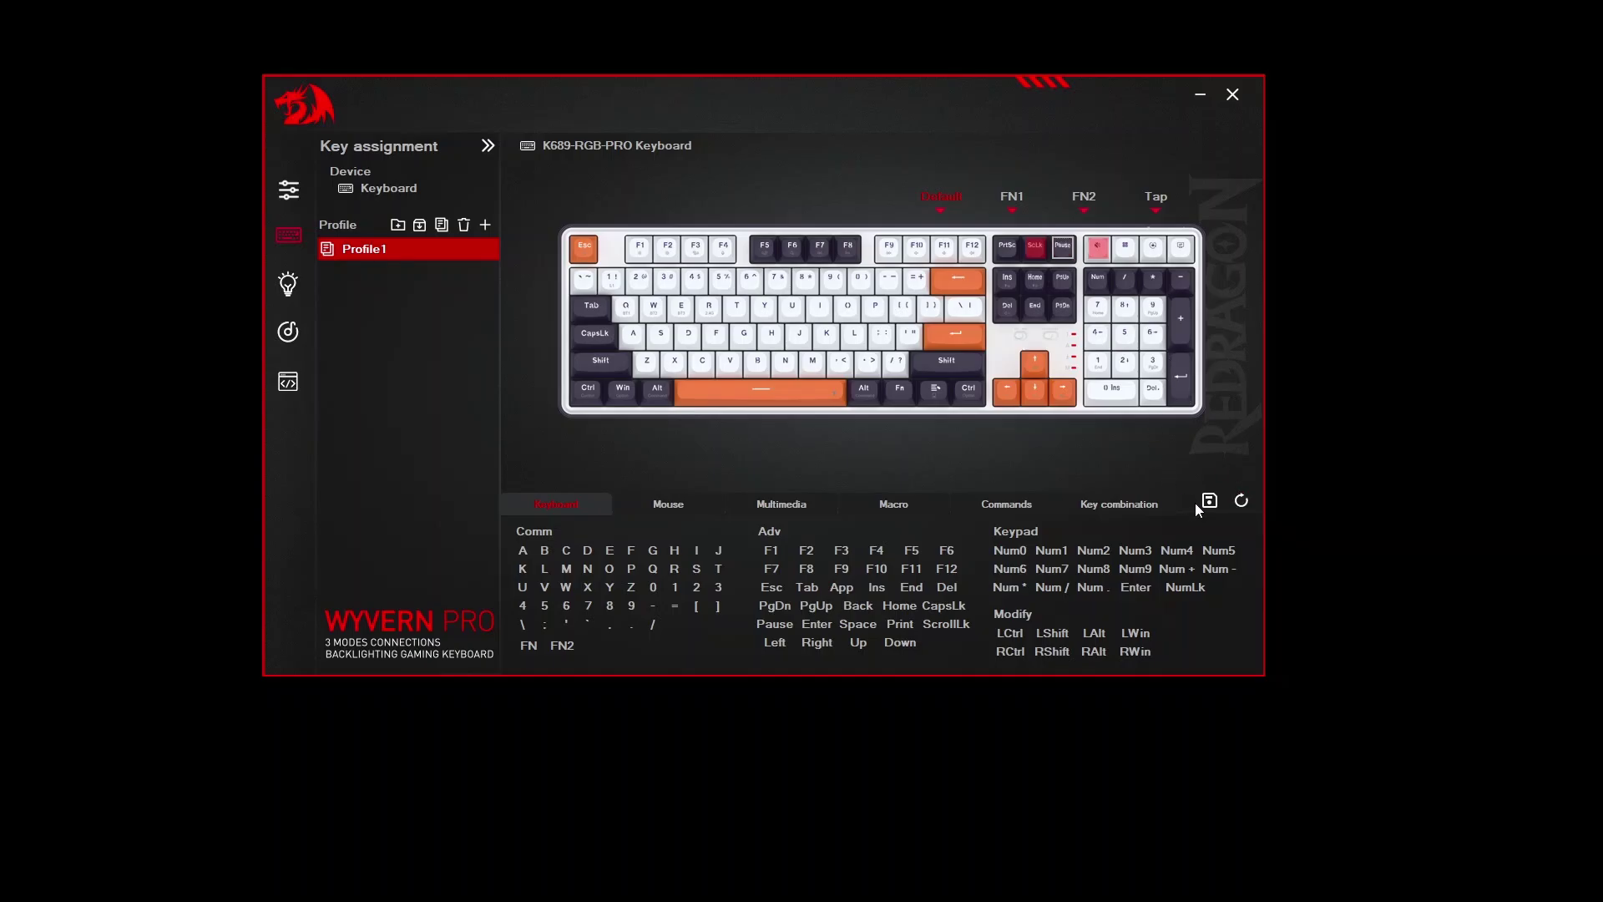
{"action": "left_click", "coordinate": [1209, 500]}
{"action": "left_click", "coordinate": [533, 649]}
{"action": "left_click", "coordinate": [1211, 500]}
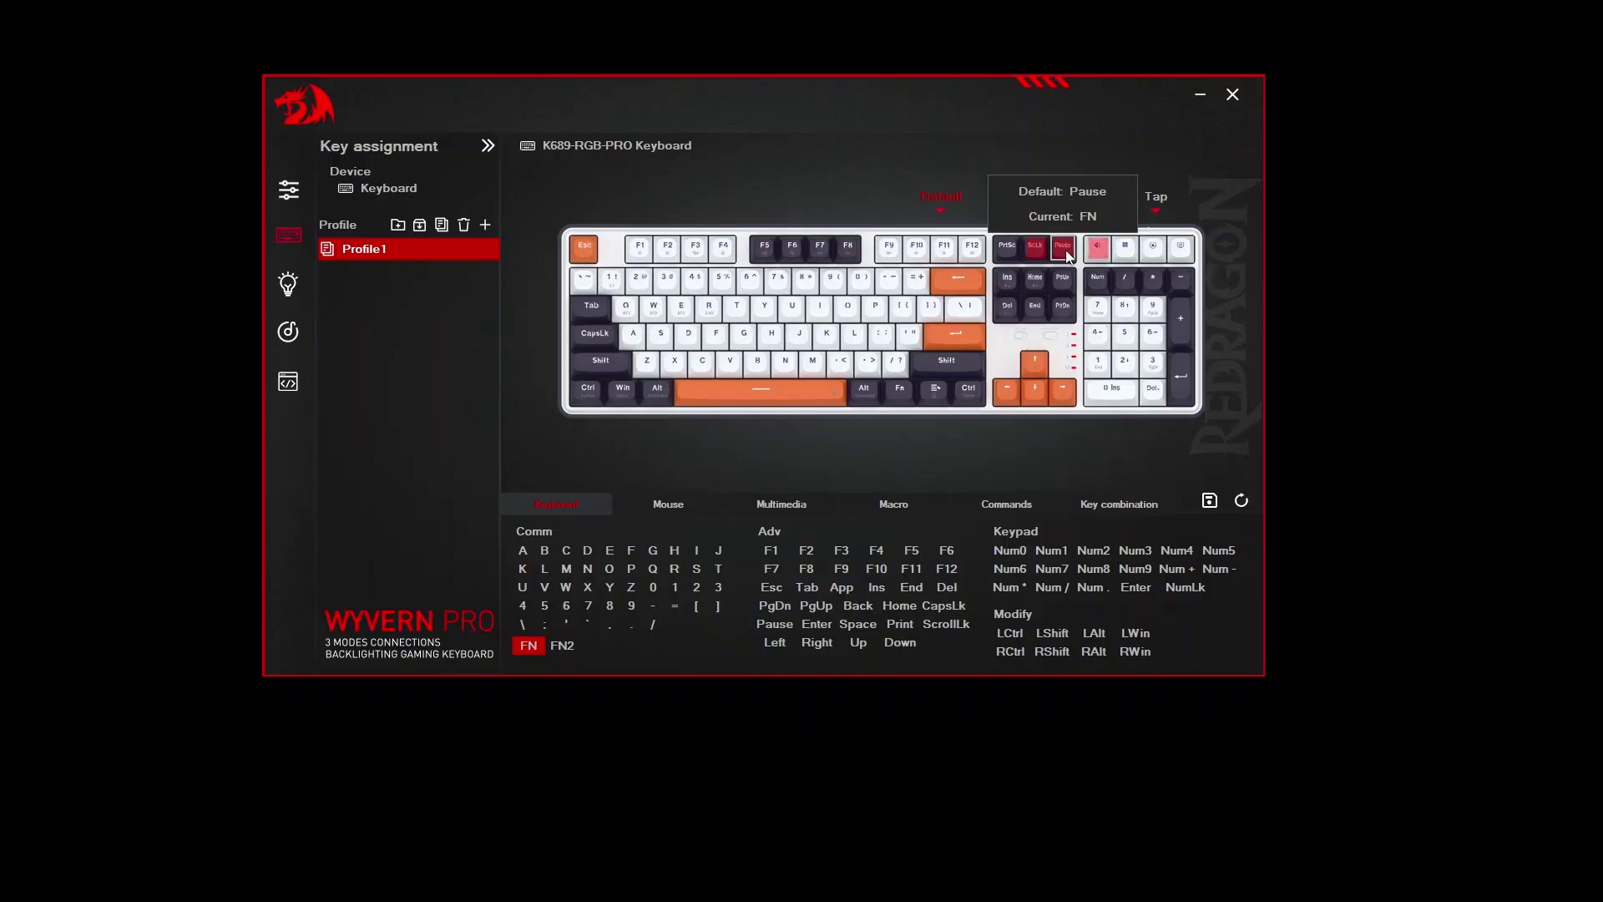
Clear the N key's binding on the FN1 layer and save
{"action": "left_click", "coordinate": [1012, 199]}
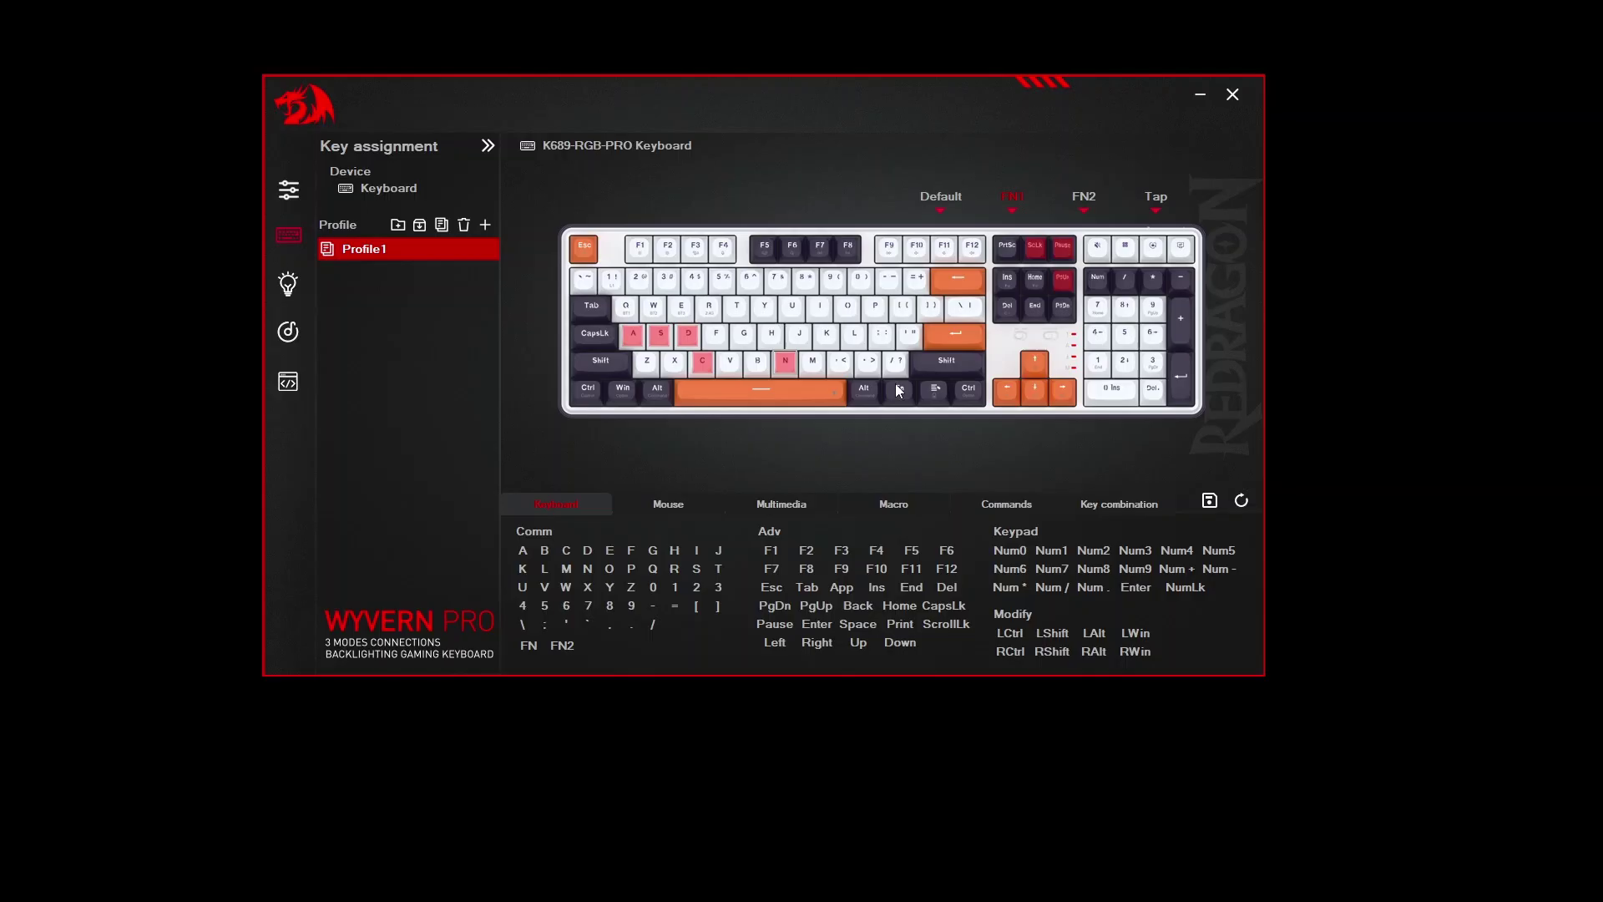
{"action": "left_click", "coordinate": [1240, 504]}
{"action": "left_click", "coordinate": [1215, 507]}
Assign the My computer multimedia function to the FN1-layer M key and save
{"action": "left_click", "coordinate": [797, 504]}
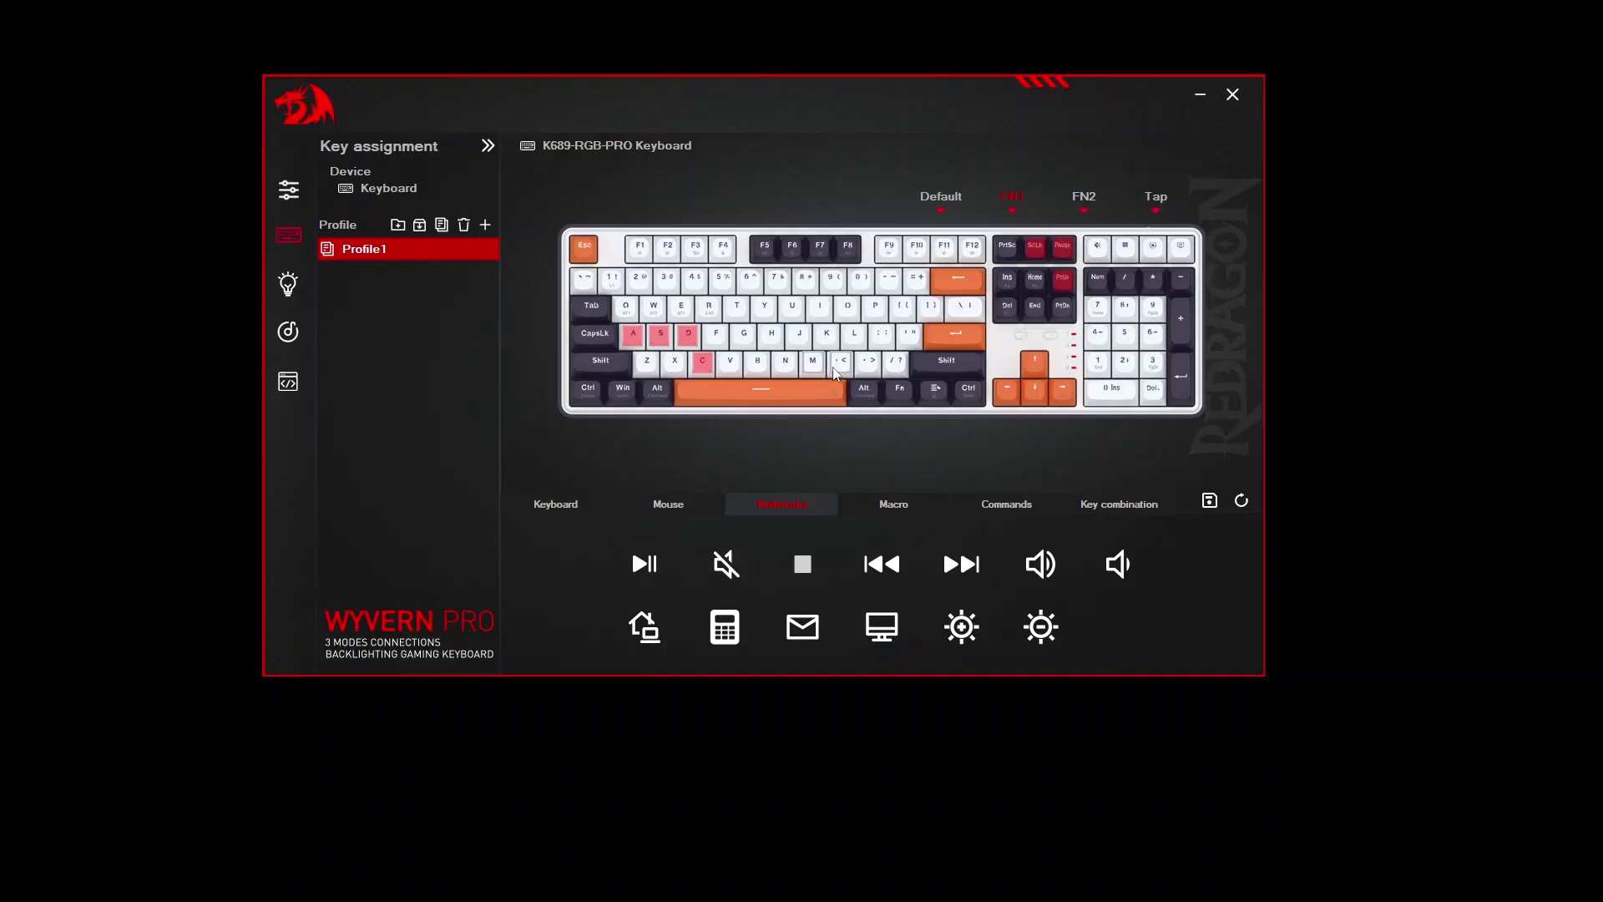
{"action": "left_click", "coordinate": [889, 648]}
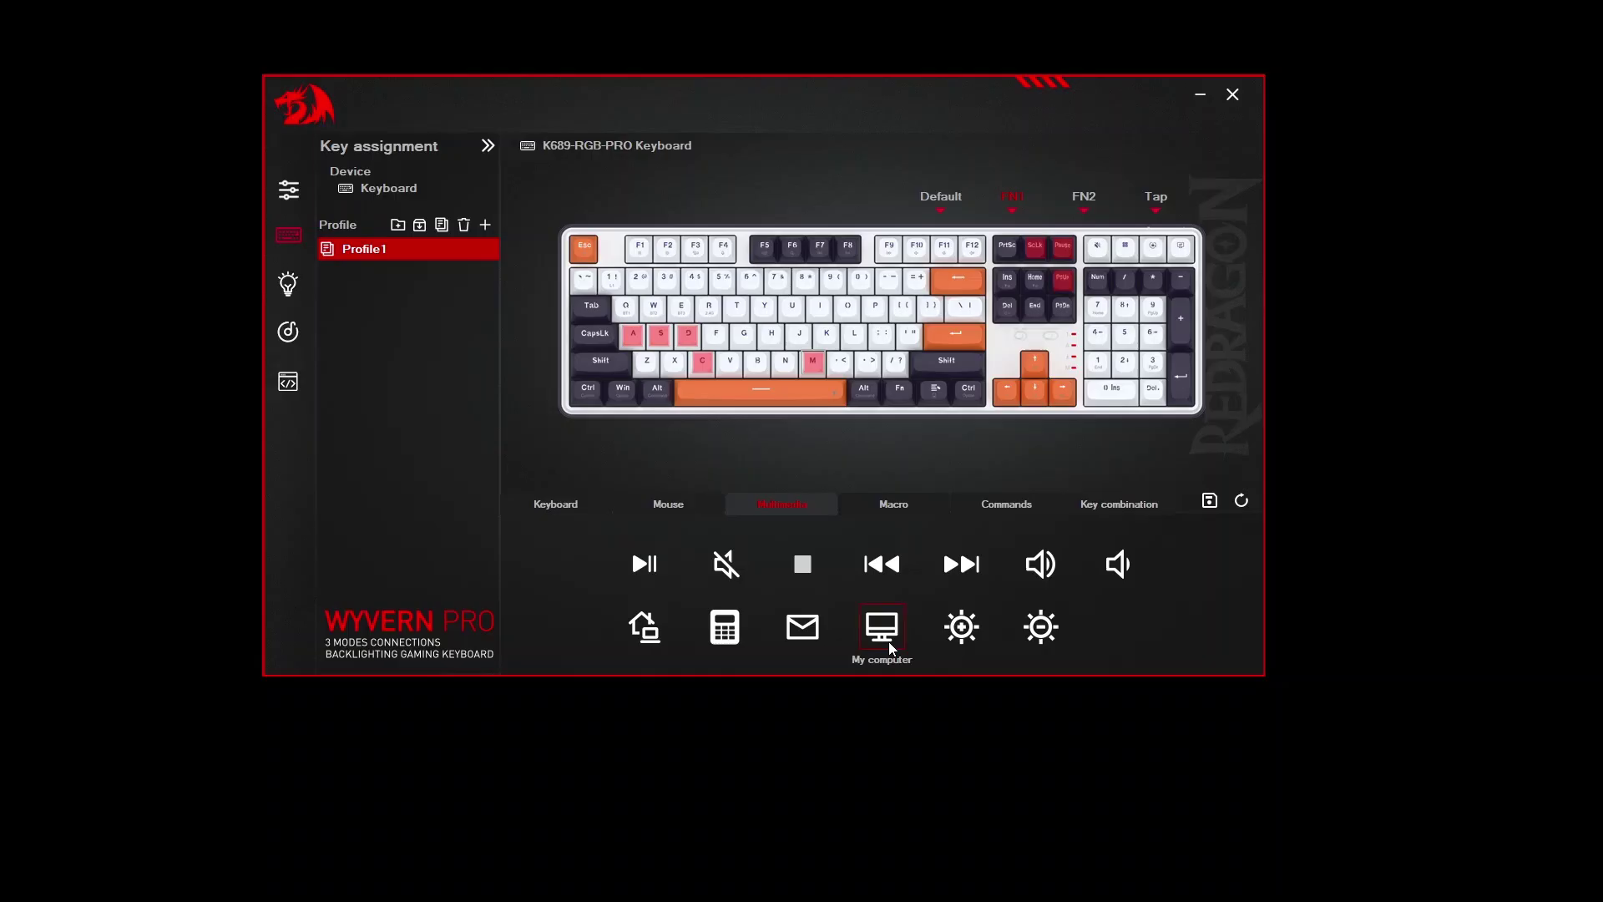
{"action": "left_click", "coordinate": [1210, 501]}
{"action": "mouse_move", "coordinate": [819, 370]}
{"action": "key", "text": "XF86MyComputer"}
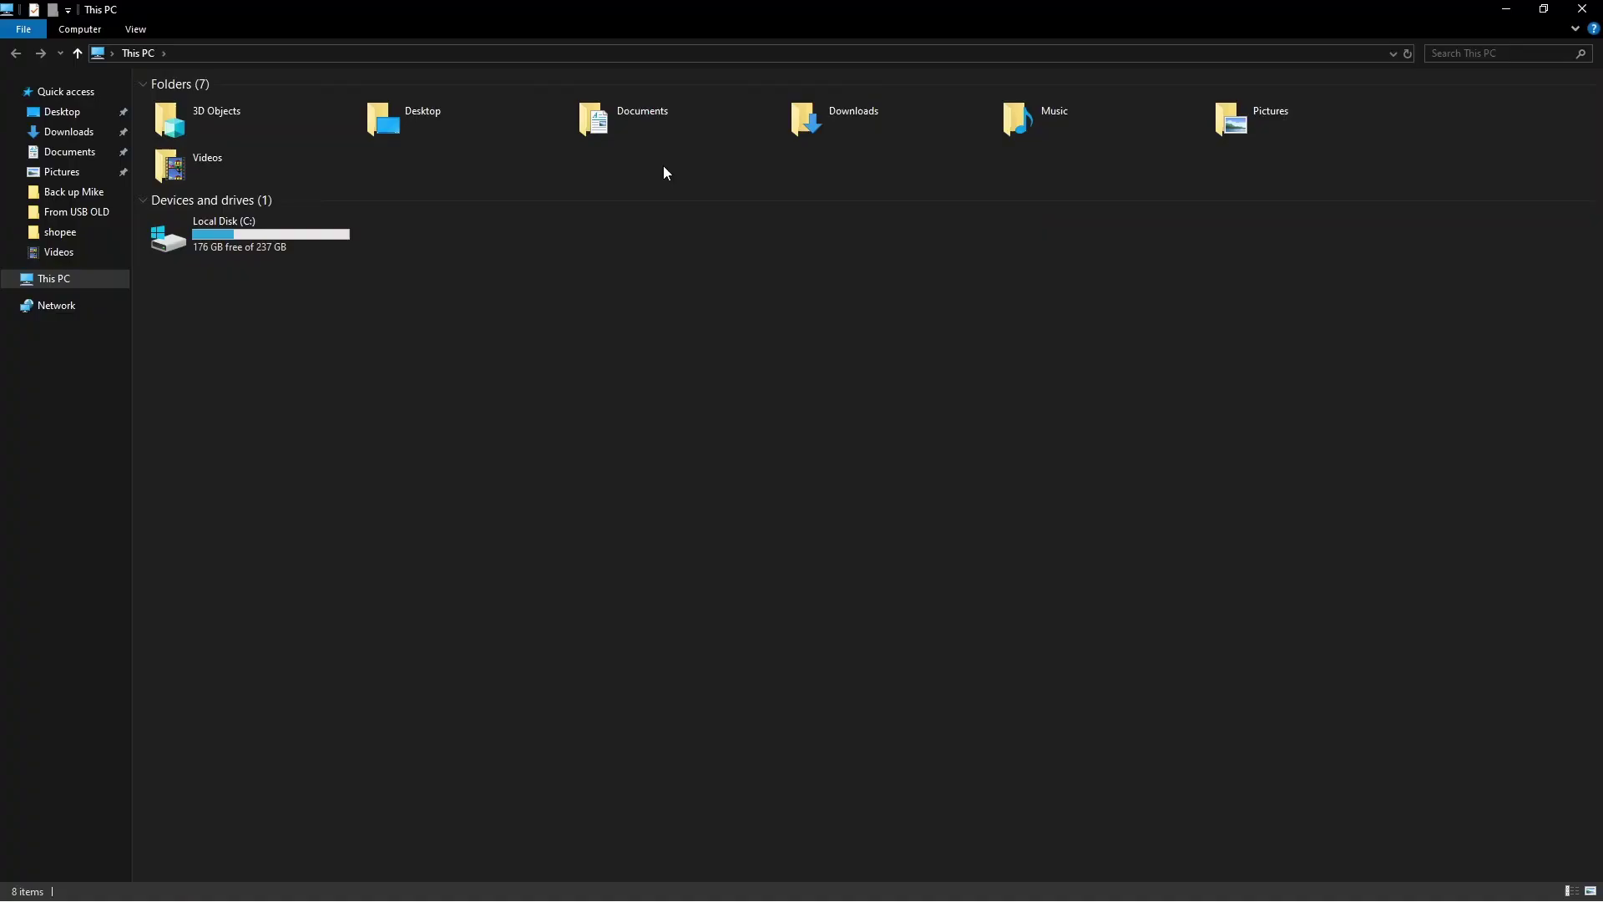
{"action": "left_click", "coordinate": [1582, 9]}
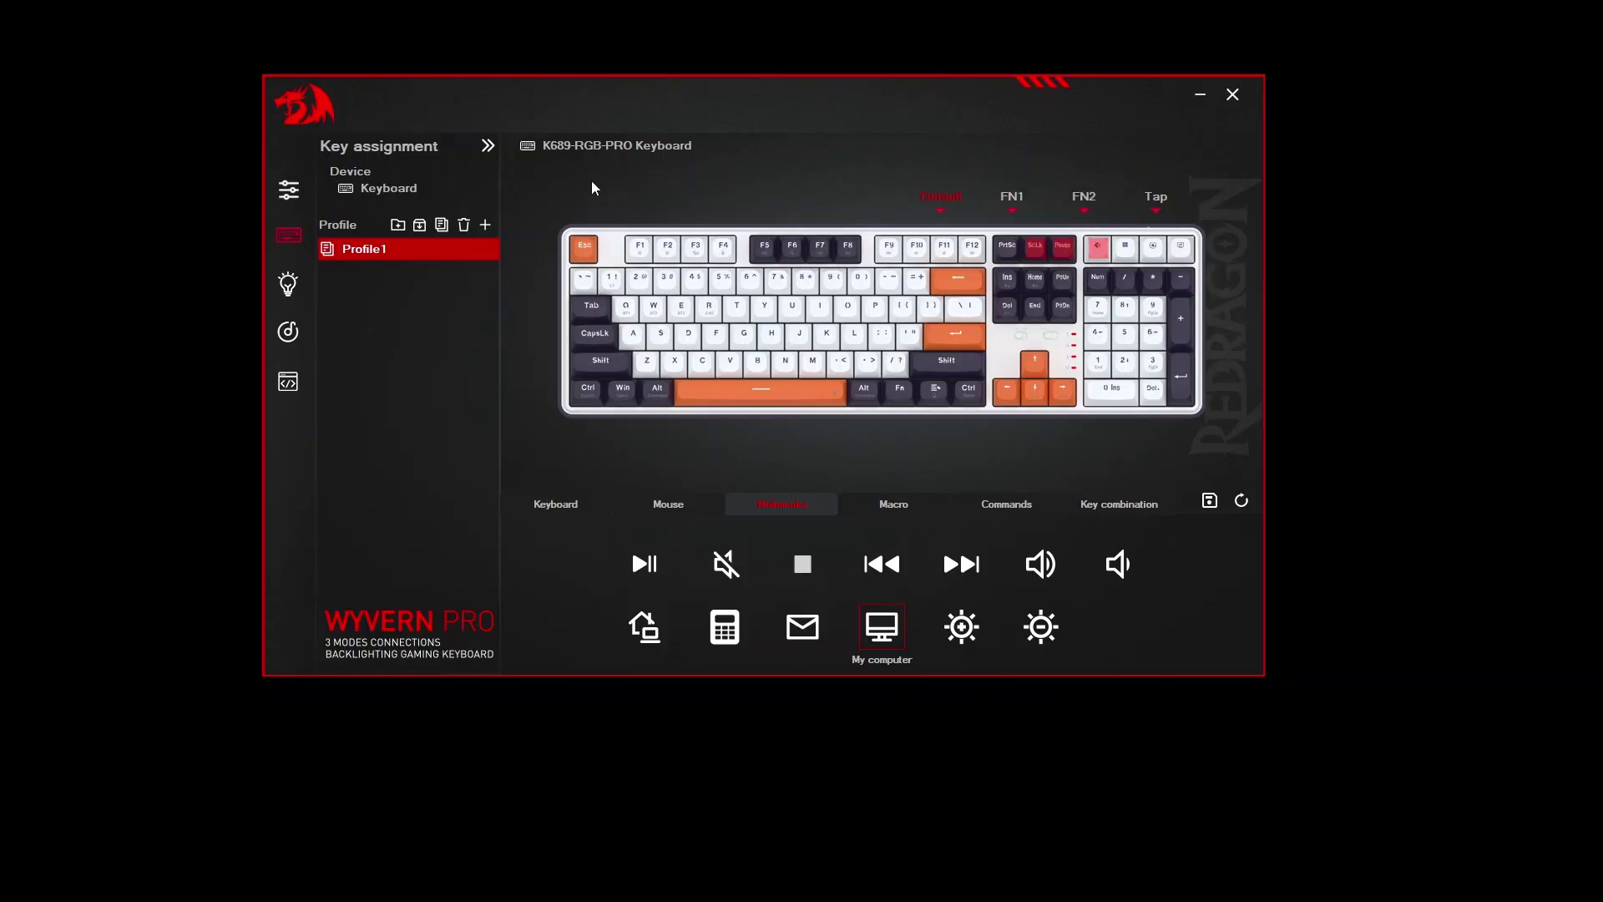
{"action": "key", "text": "super+e"}
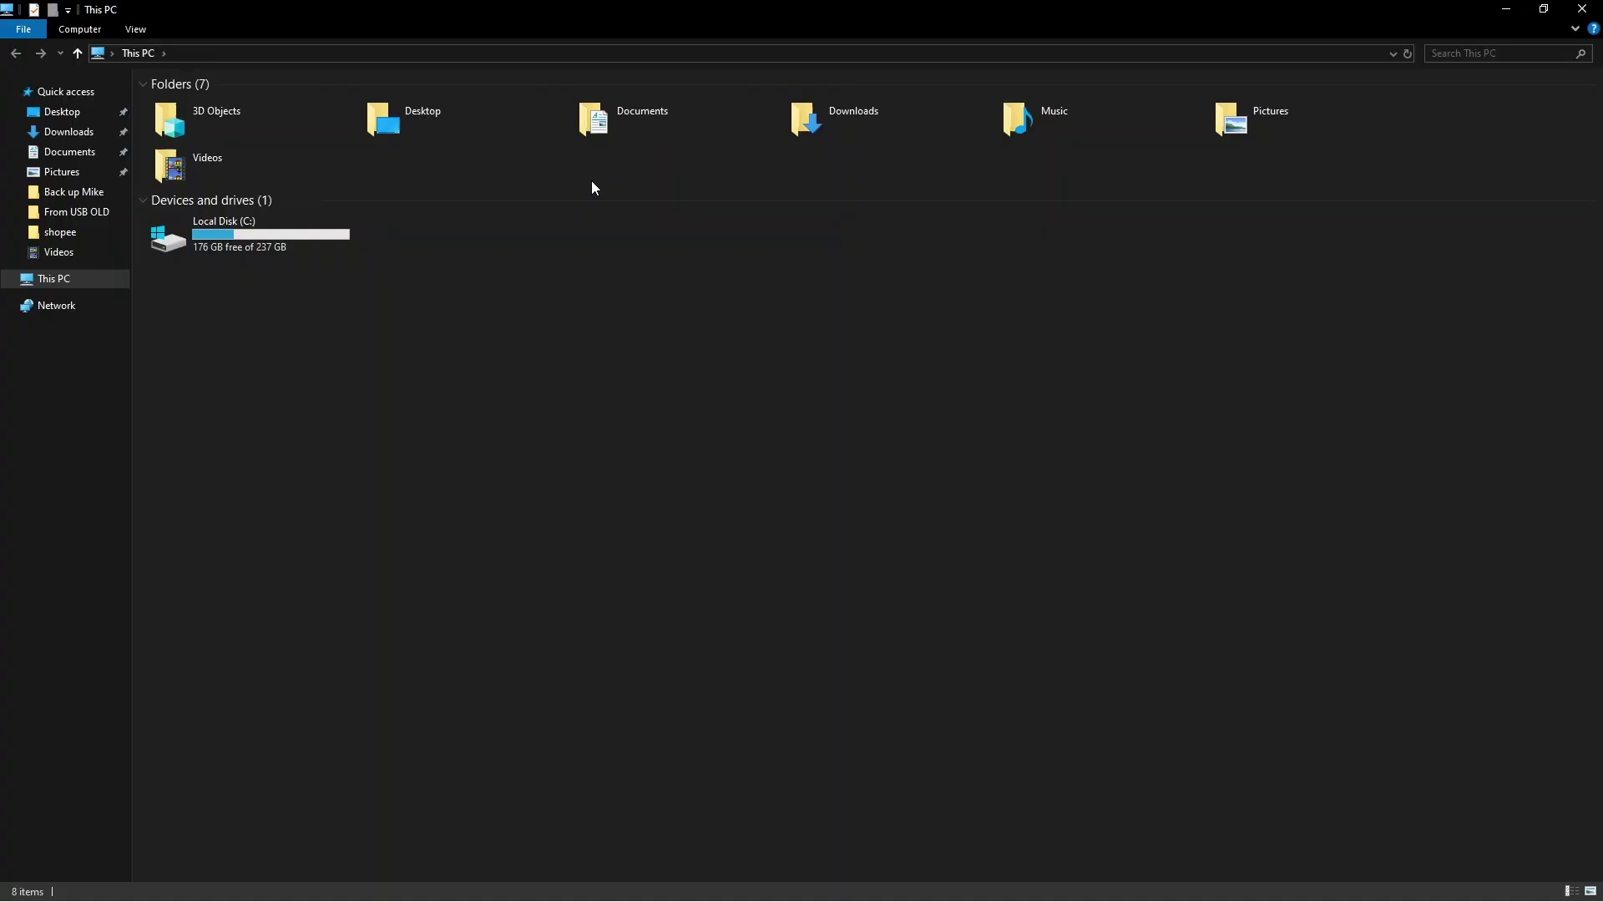
{"action": "left_click", "coordinate": [1582, 8]}
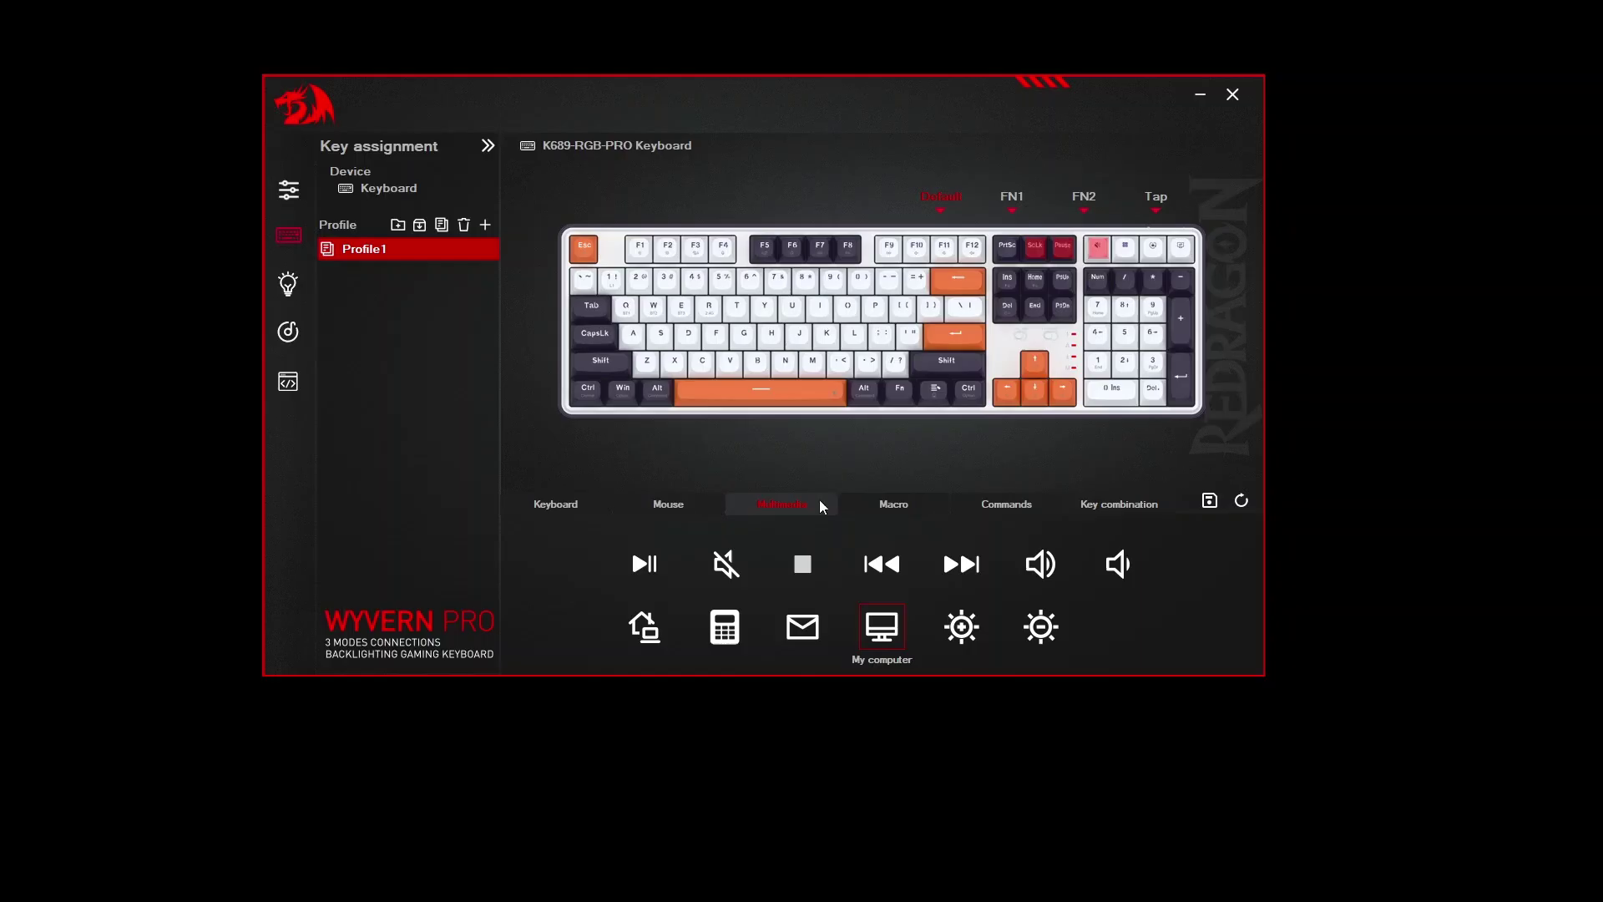
Reset Scroll Lock on the FN2 layer, then bind it to FN2 and save
{"action": "left_click", "coordinate": [555, 505]}
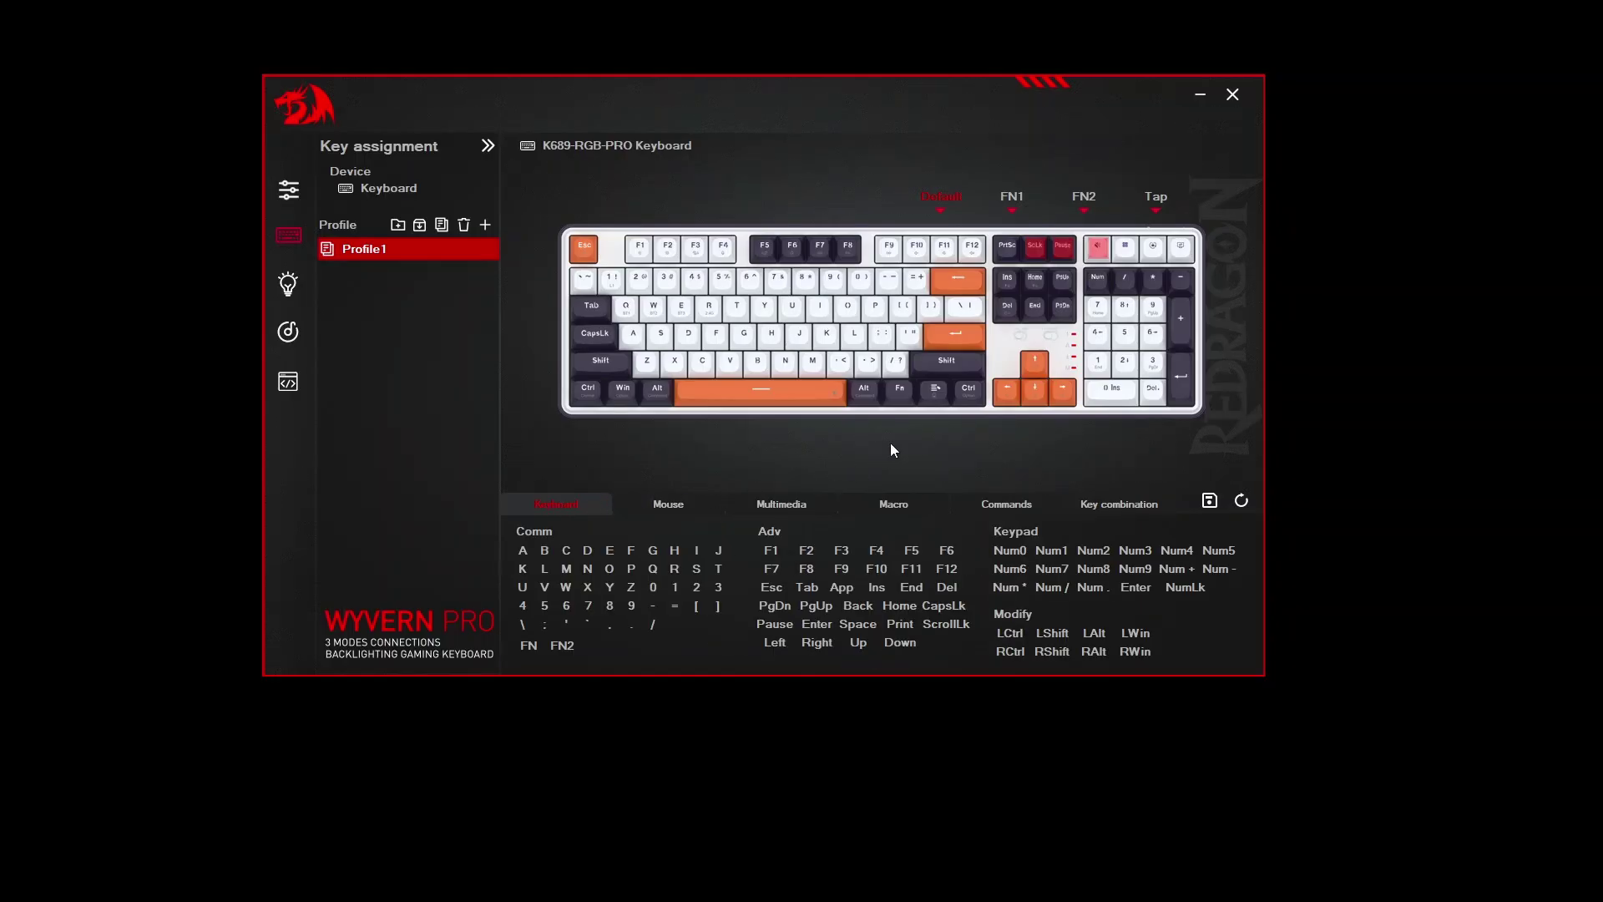
{"action": "left_click", "coordinate": [1083, 200]}
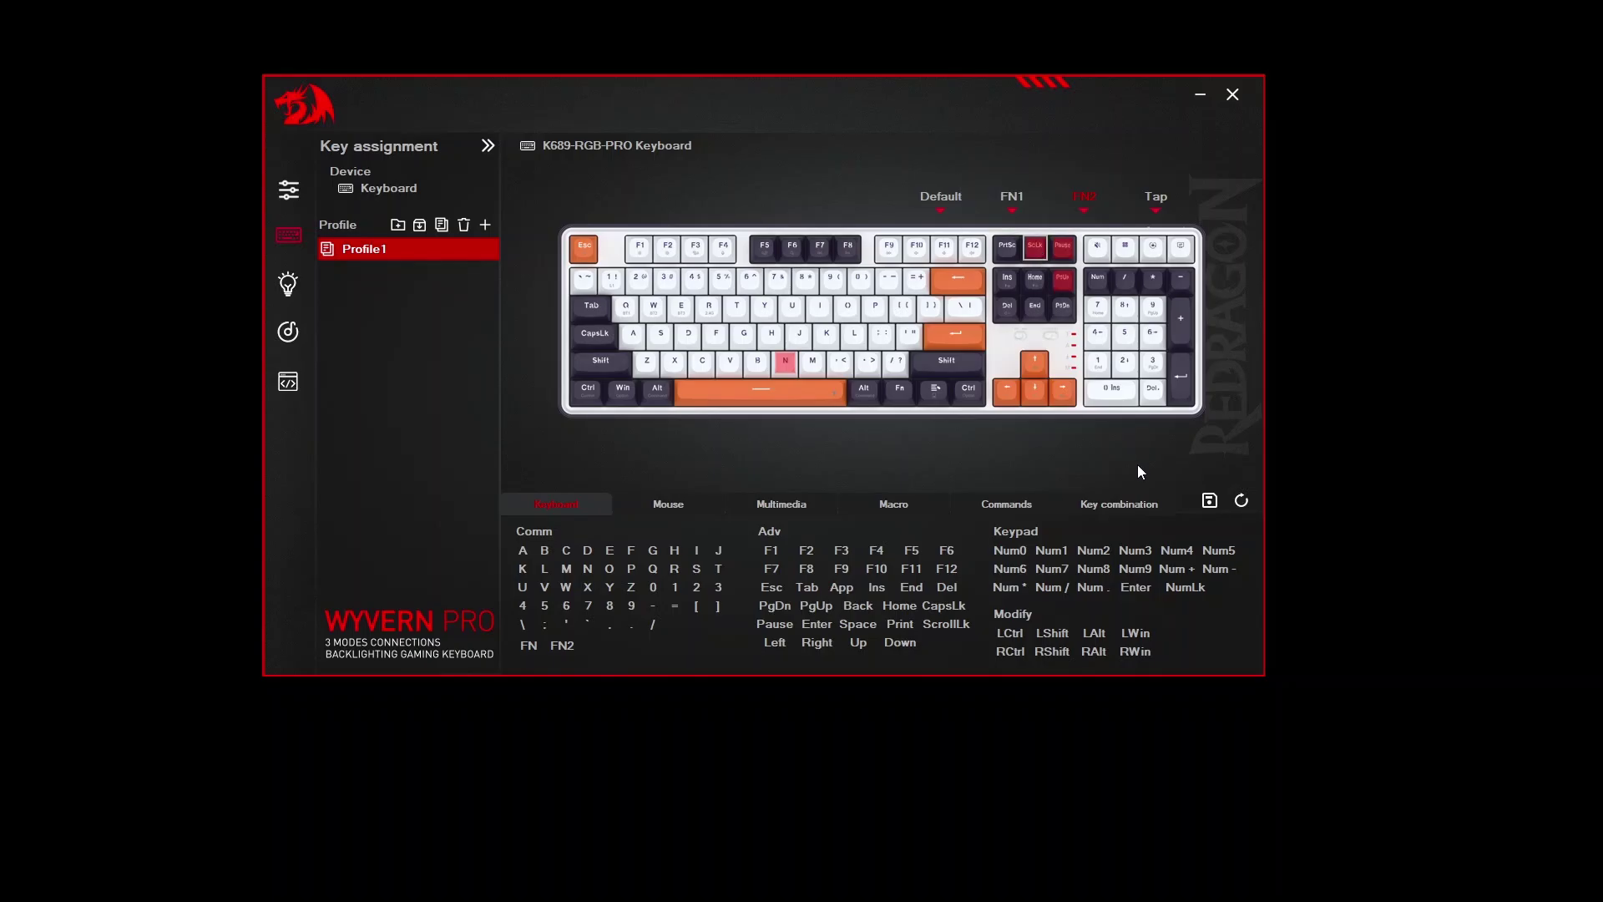
{"action": "left_click", "coordinate": [1239, 503]}
{"action": "left_click", "coordinate": [1210, 500]}
{"action": "left_click", "coordinate": [1039, 247]}
{"action": "left_click", "coordinate": [562, 653]}
{"action": "left_click", "coordinate": [1210, 501]}
Bind Task manager from the Commands list to the FN2-layer T key and save
{"action": "left_click", "coordinate": [775, 506]}
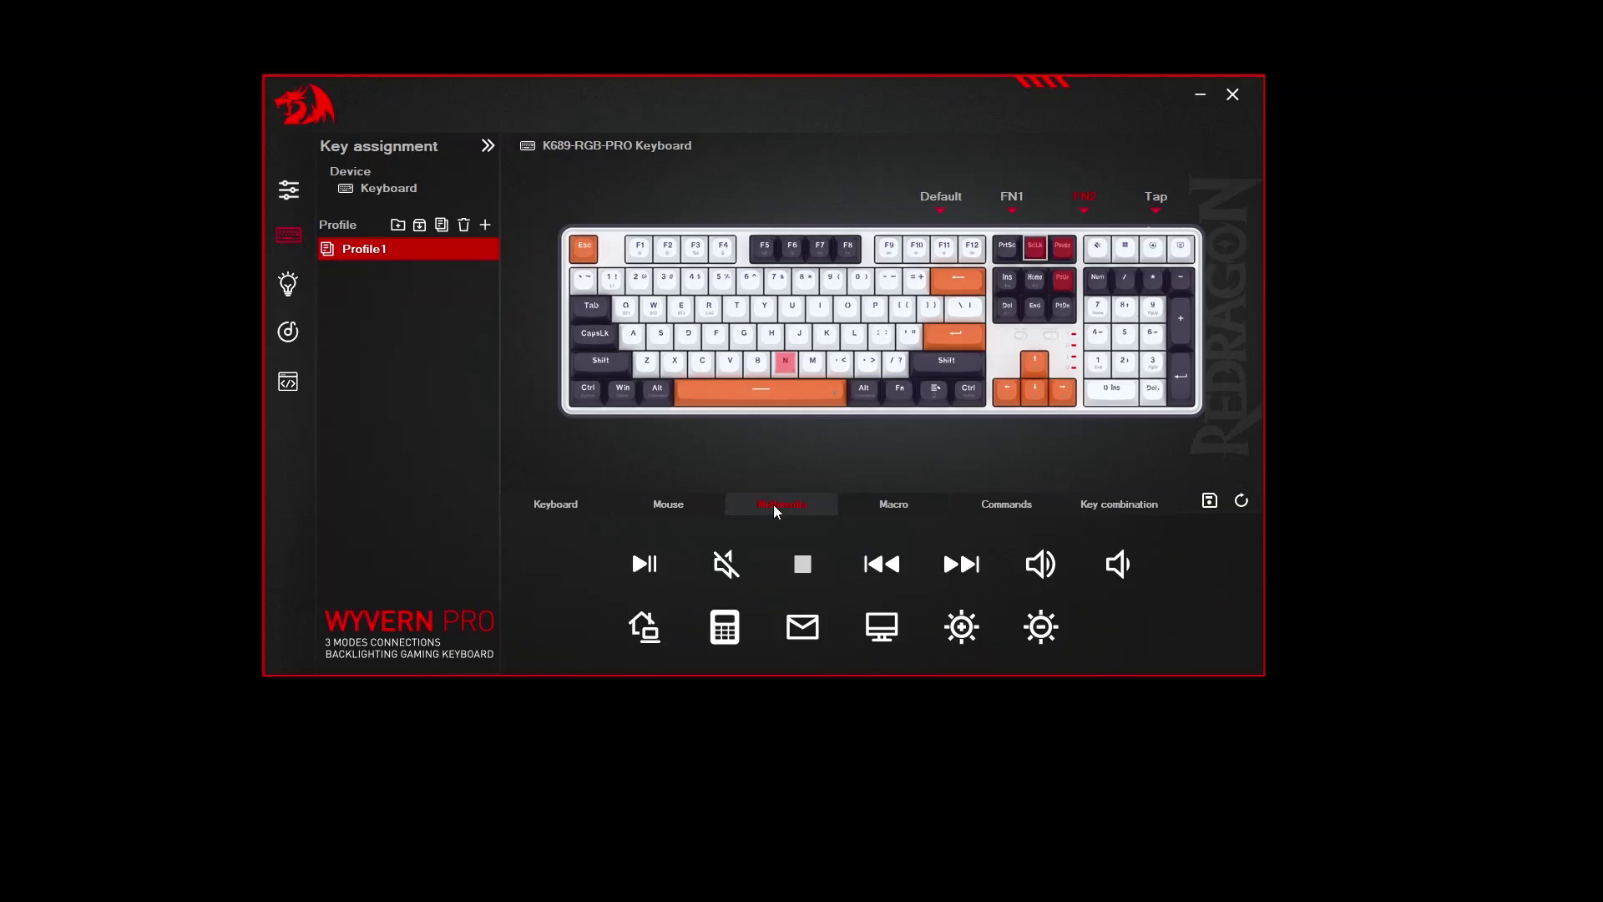
{"action": "left_click", "coordinate": [892, 505]}
{"action": "left_click", "coordinate": [992, 505]}
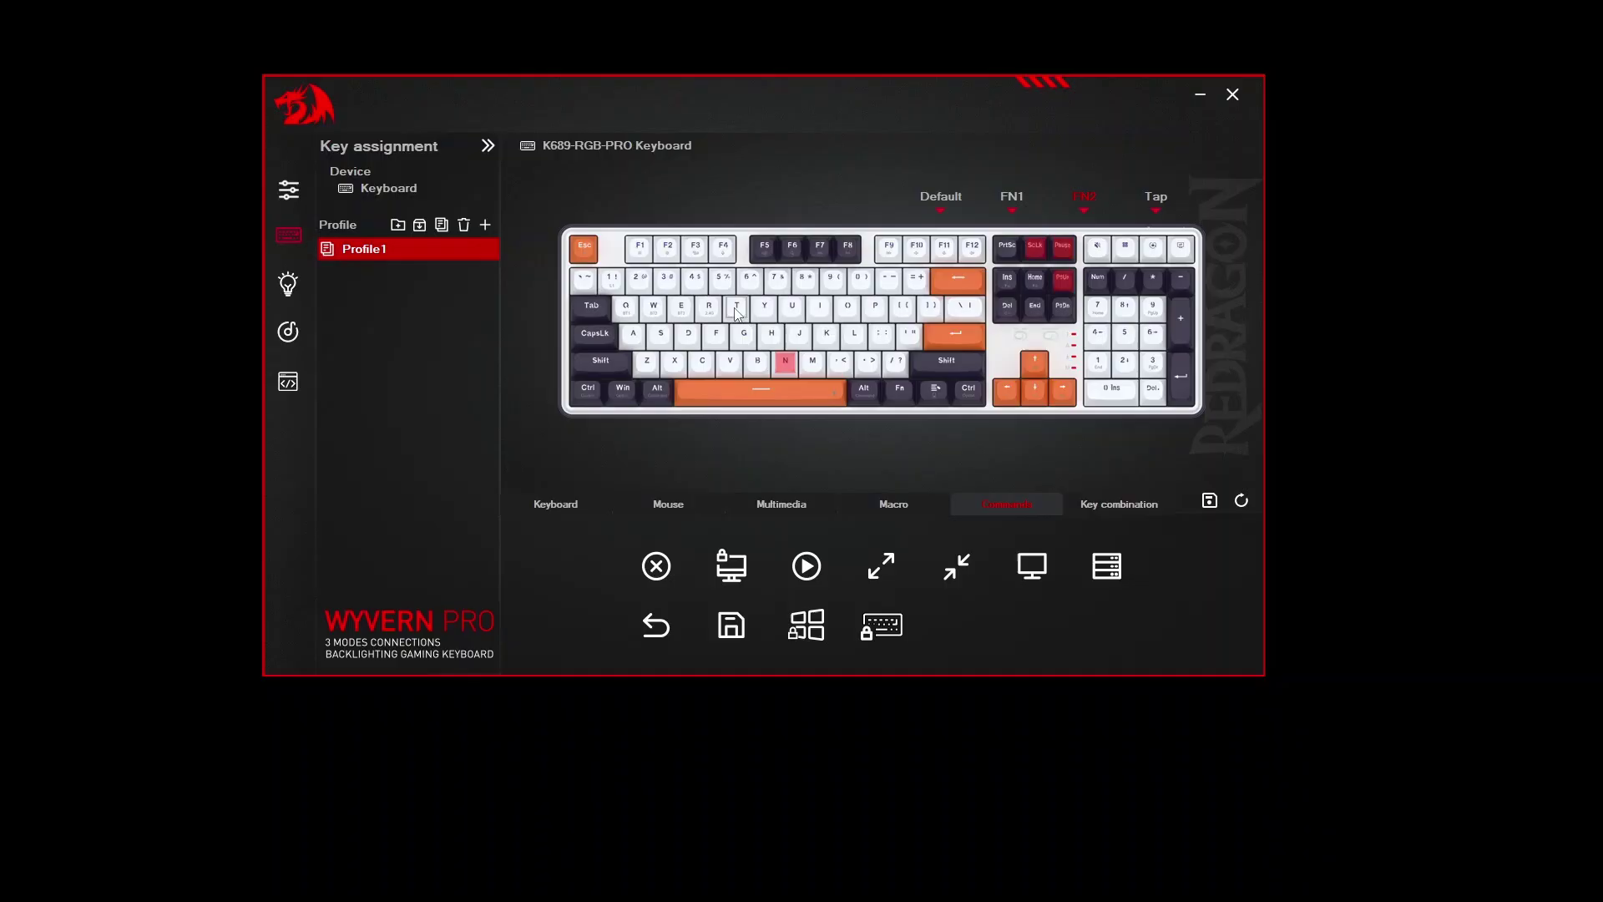
{"action": "left_click", "coordinate": [1109, 565]}
{"action": "left_click", "coordinate": [1208, 503]}
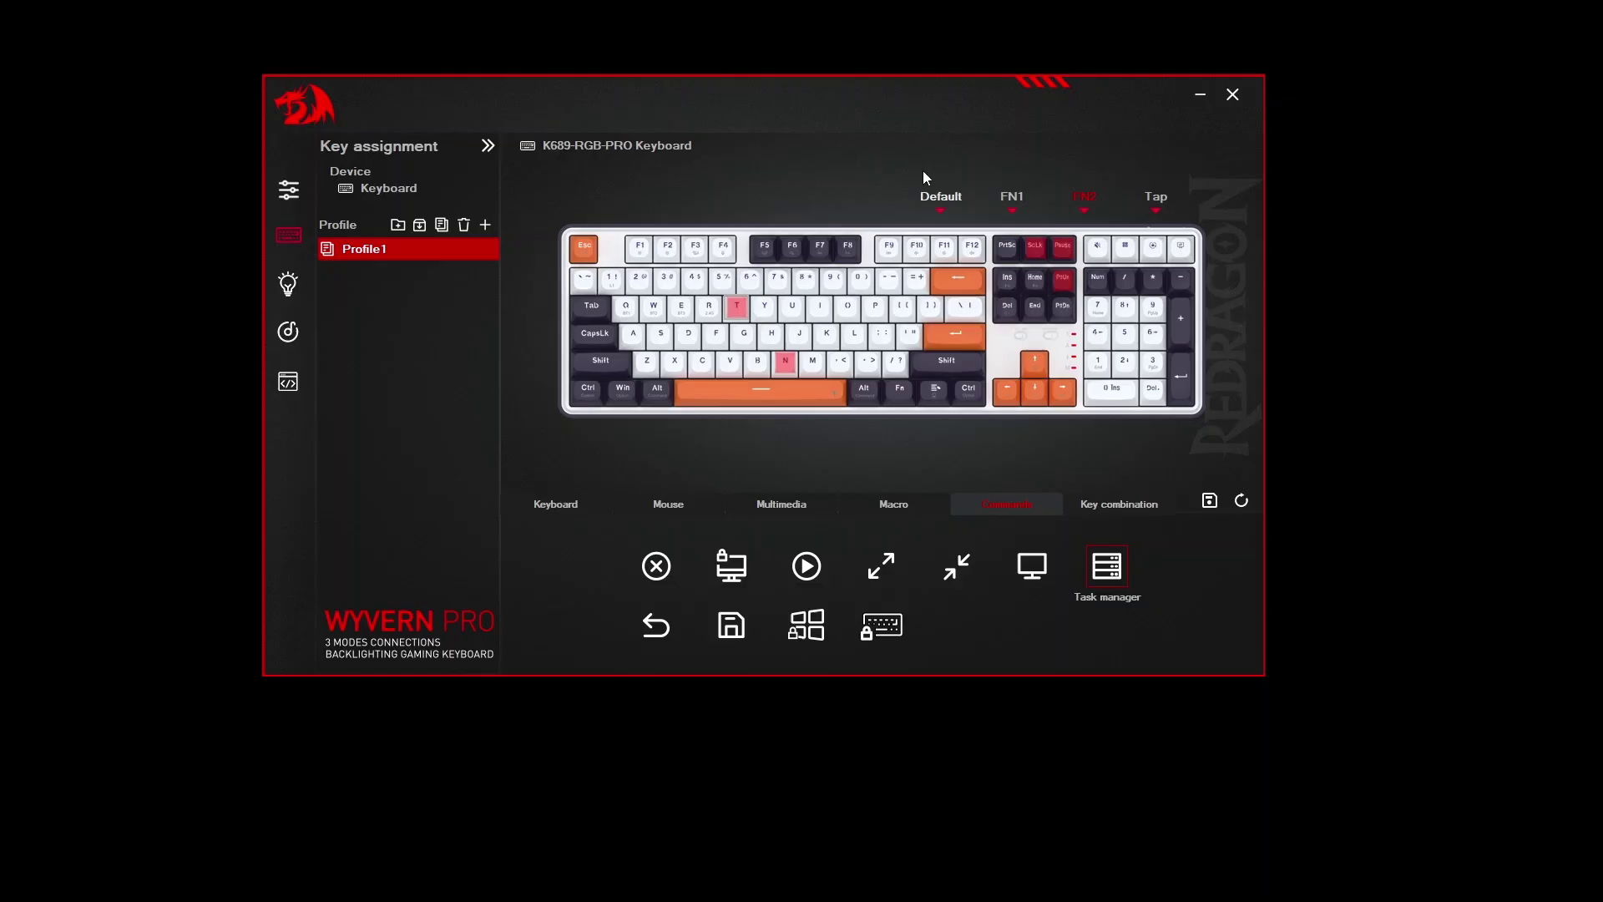
{"action": "mouse_move", "coordinate": [1043, 249]}
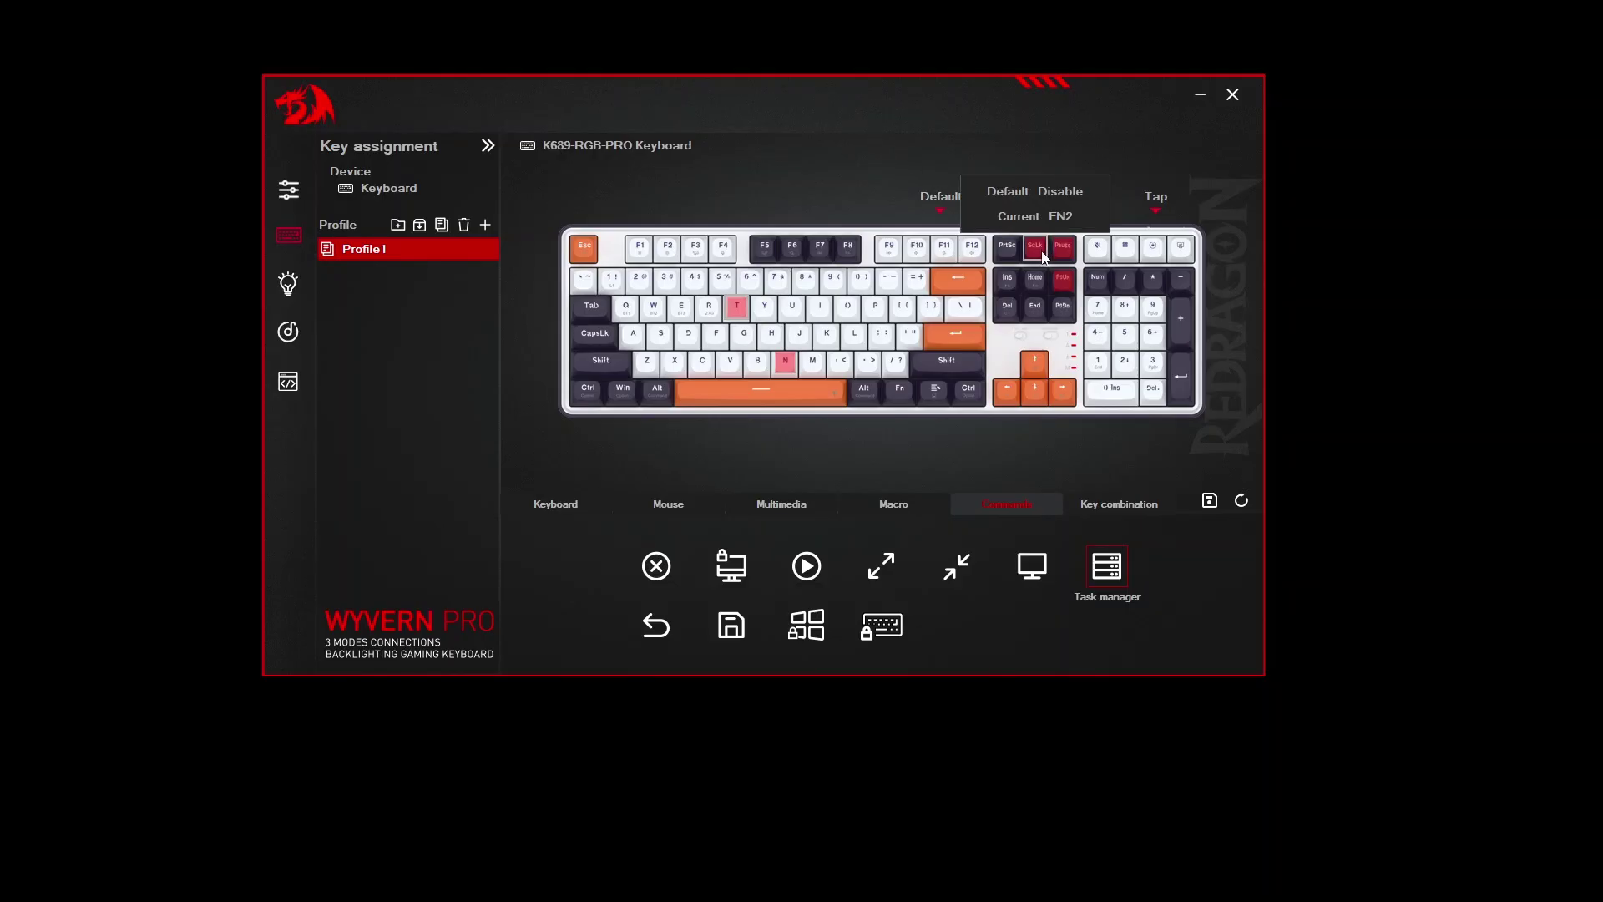
{"action": "mouse_move", "coordinate": [744, 314]}
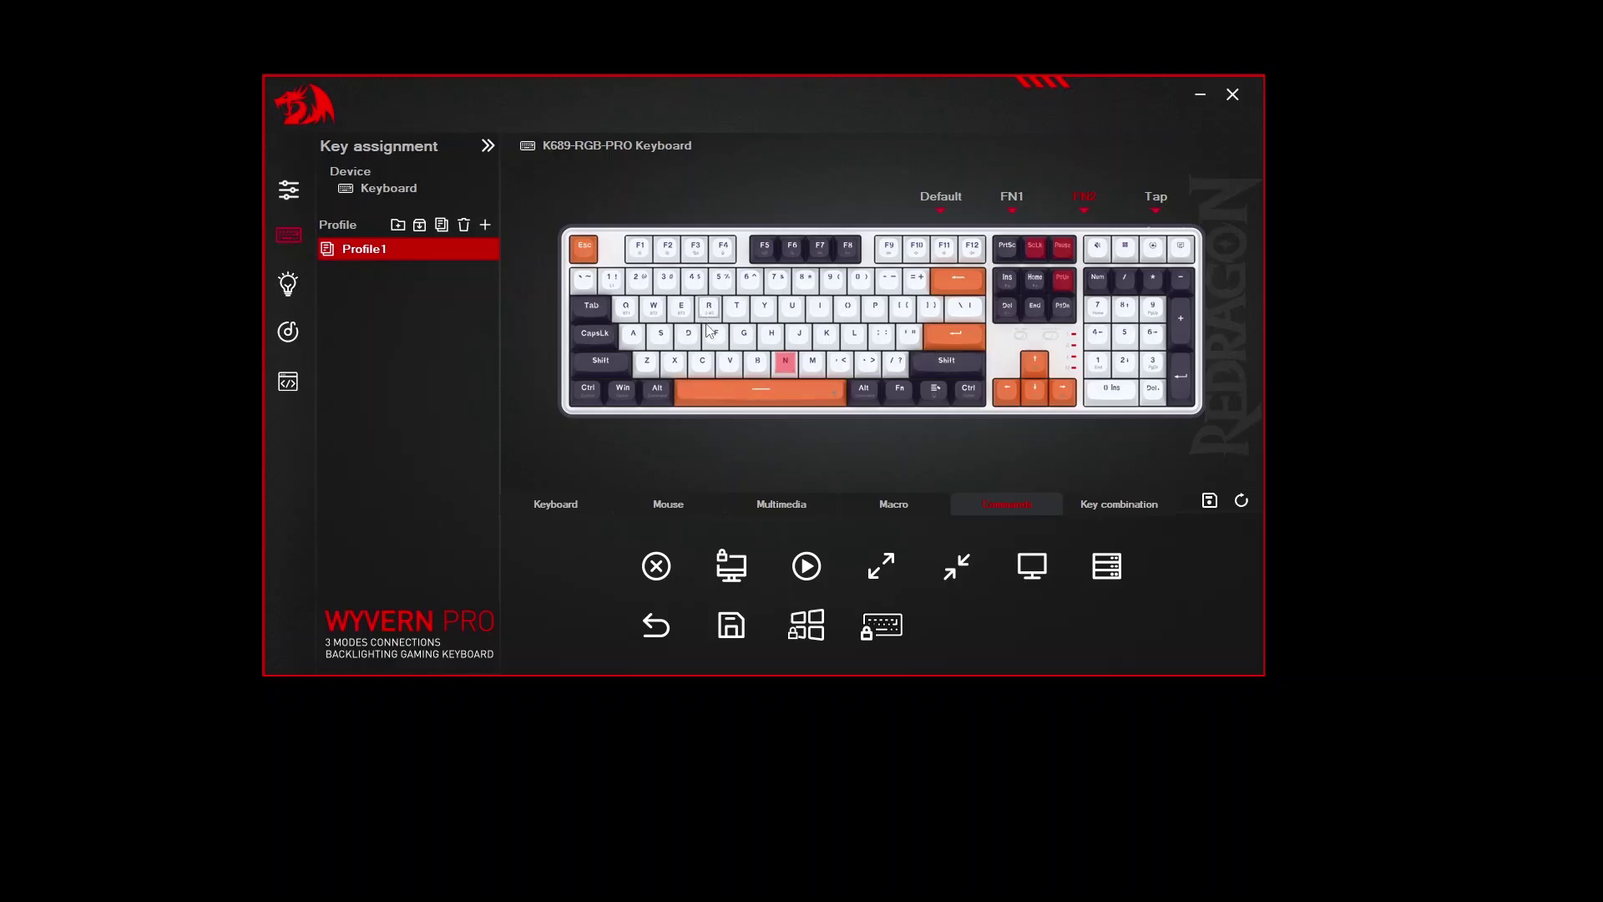
Assign the Run command to the FN2-layer R key and save the binding
{"action": "left_click", "coordinate": [808, 582]}
{"action": "left_click", "coordinate": [1209, 500]}
Test Win+R, close the Run dialog, and return via FN1 to the Default layer
{"action": "key", "text": "super+r"}
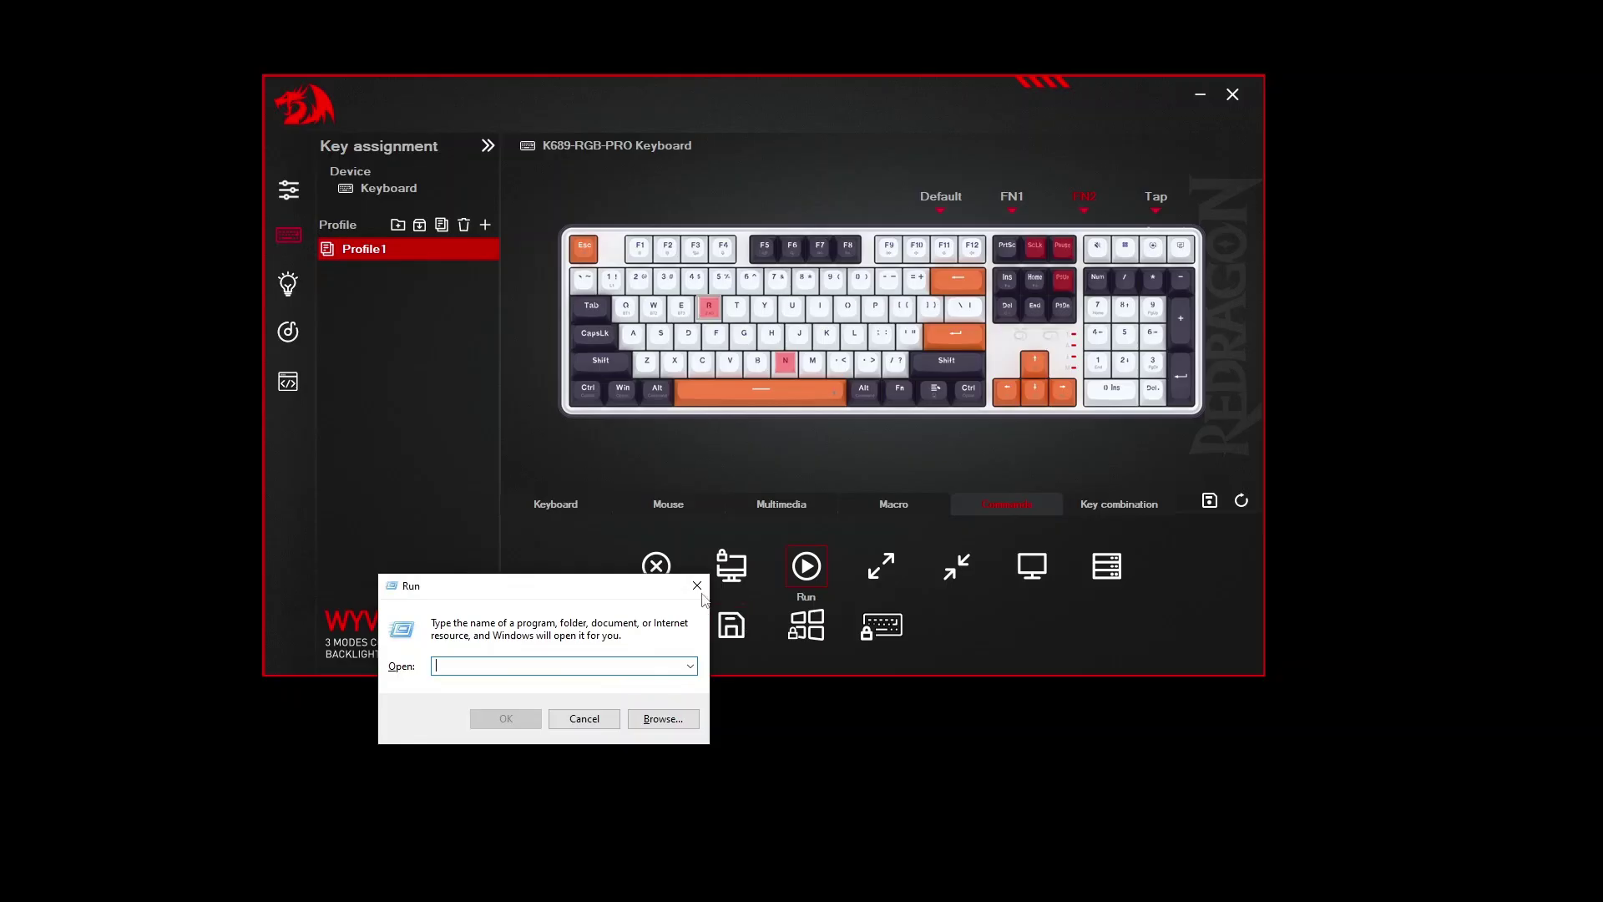
{"action": "left_click", "coordinate": [698, 587]}
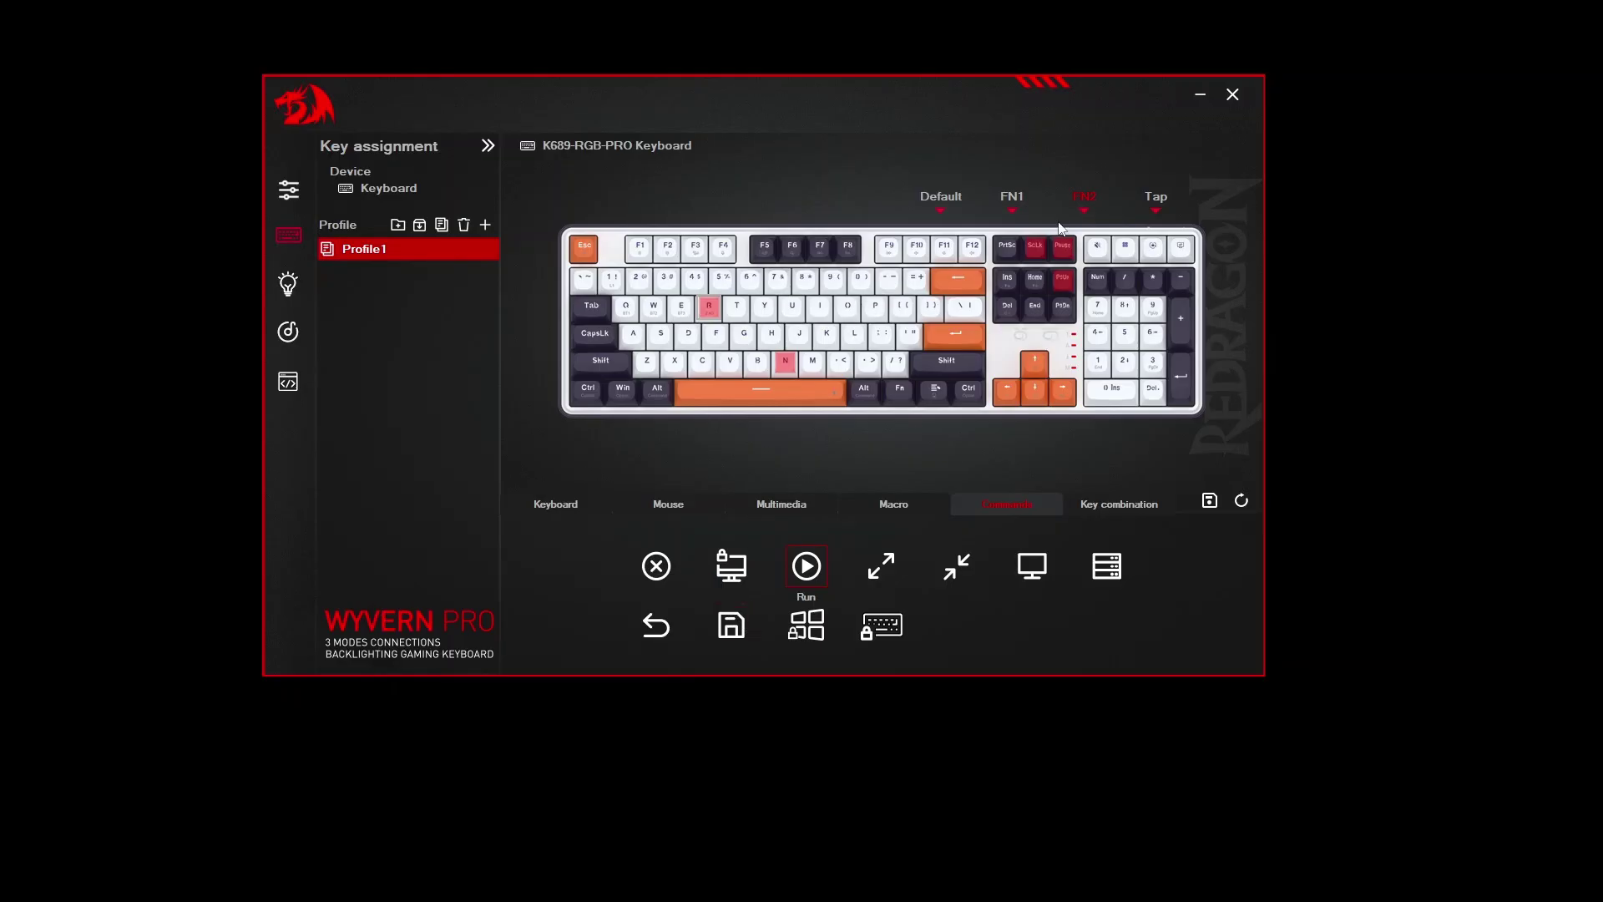
{"action": "left_click", "coordinate": [1018, 217]}
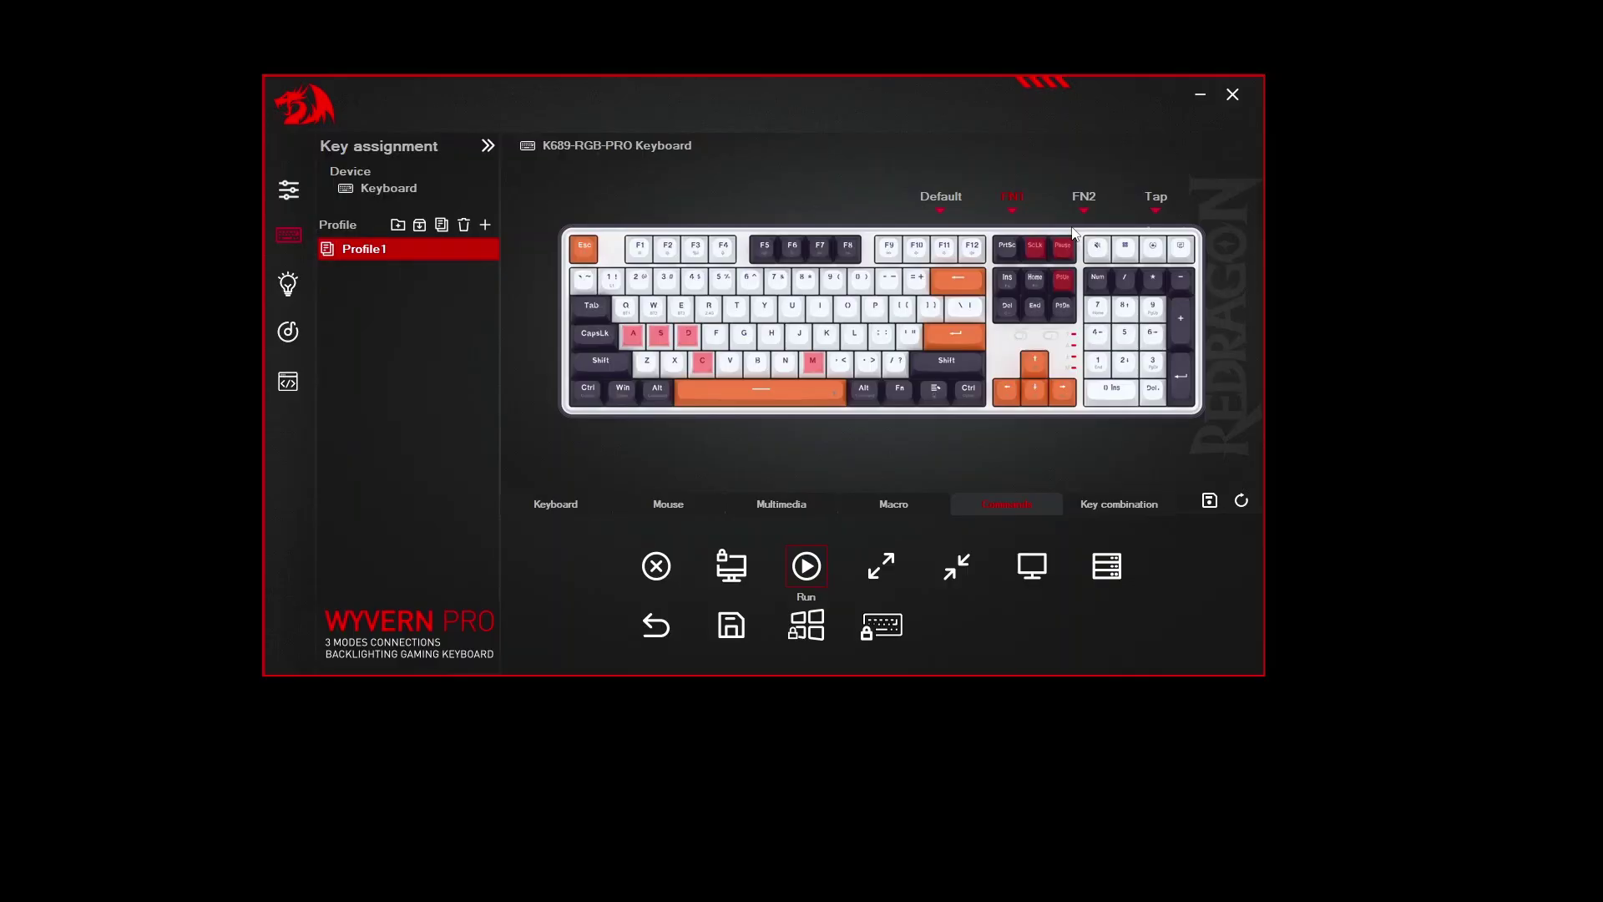
{"action": "left_click", "coordinate": [943, 198]}
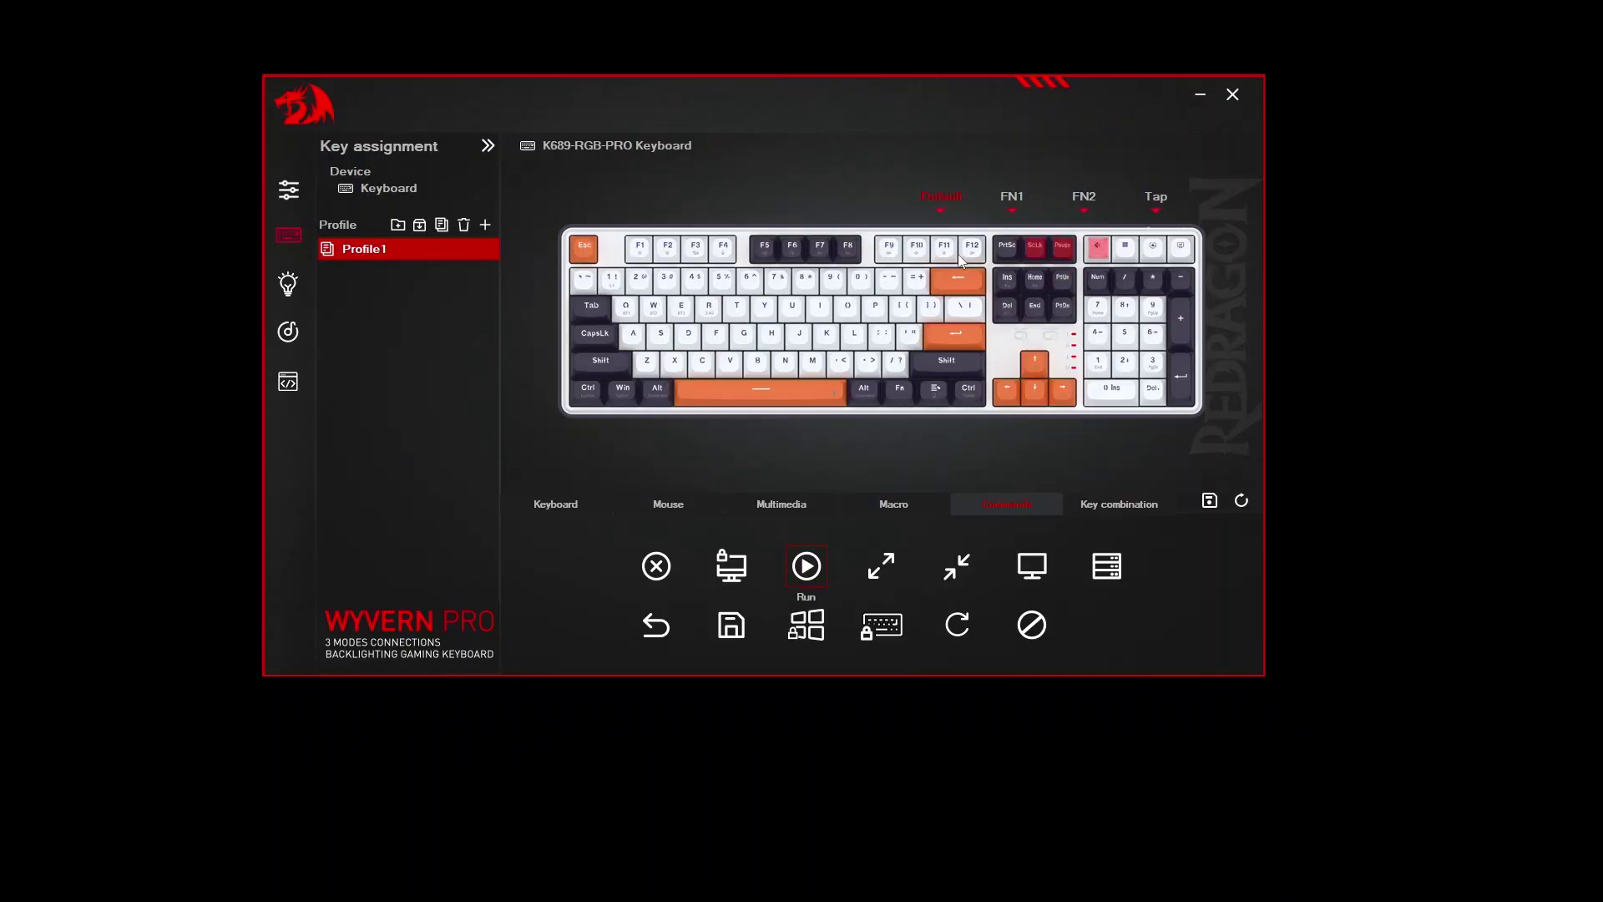
Bring up the list of standard keys available for assignment
{"action": "left_click", "coordinate": [558, 511]}
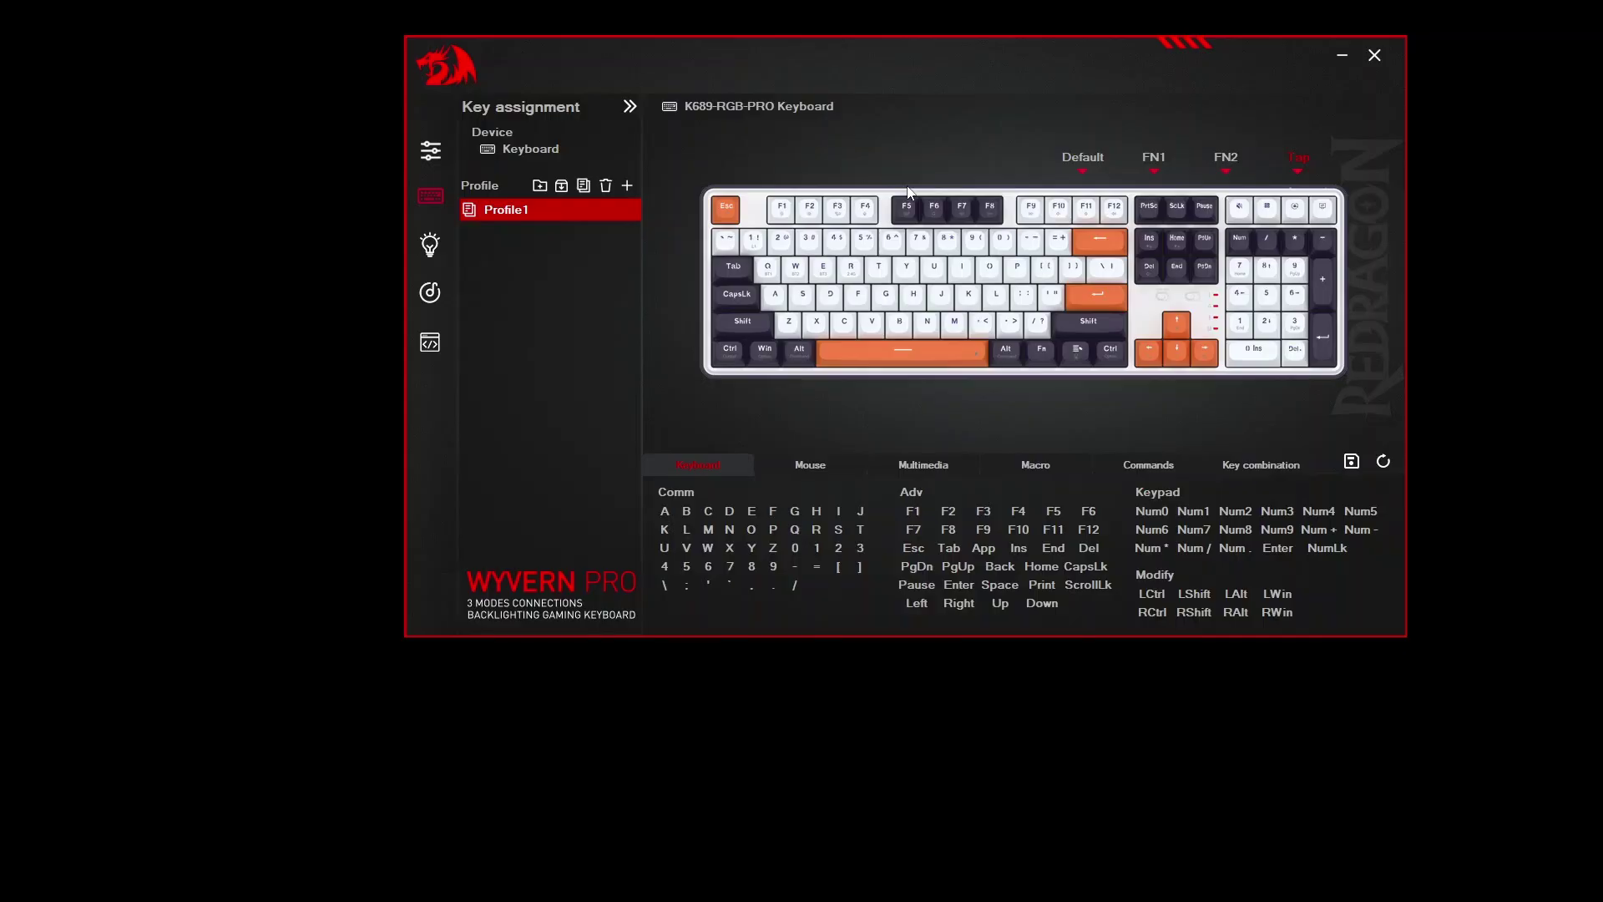
Adjust the global Tap sensitivity slider to settle on 66, then return to key assignment
{"action": "left_click", "coordinate": [432, 159]}
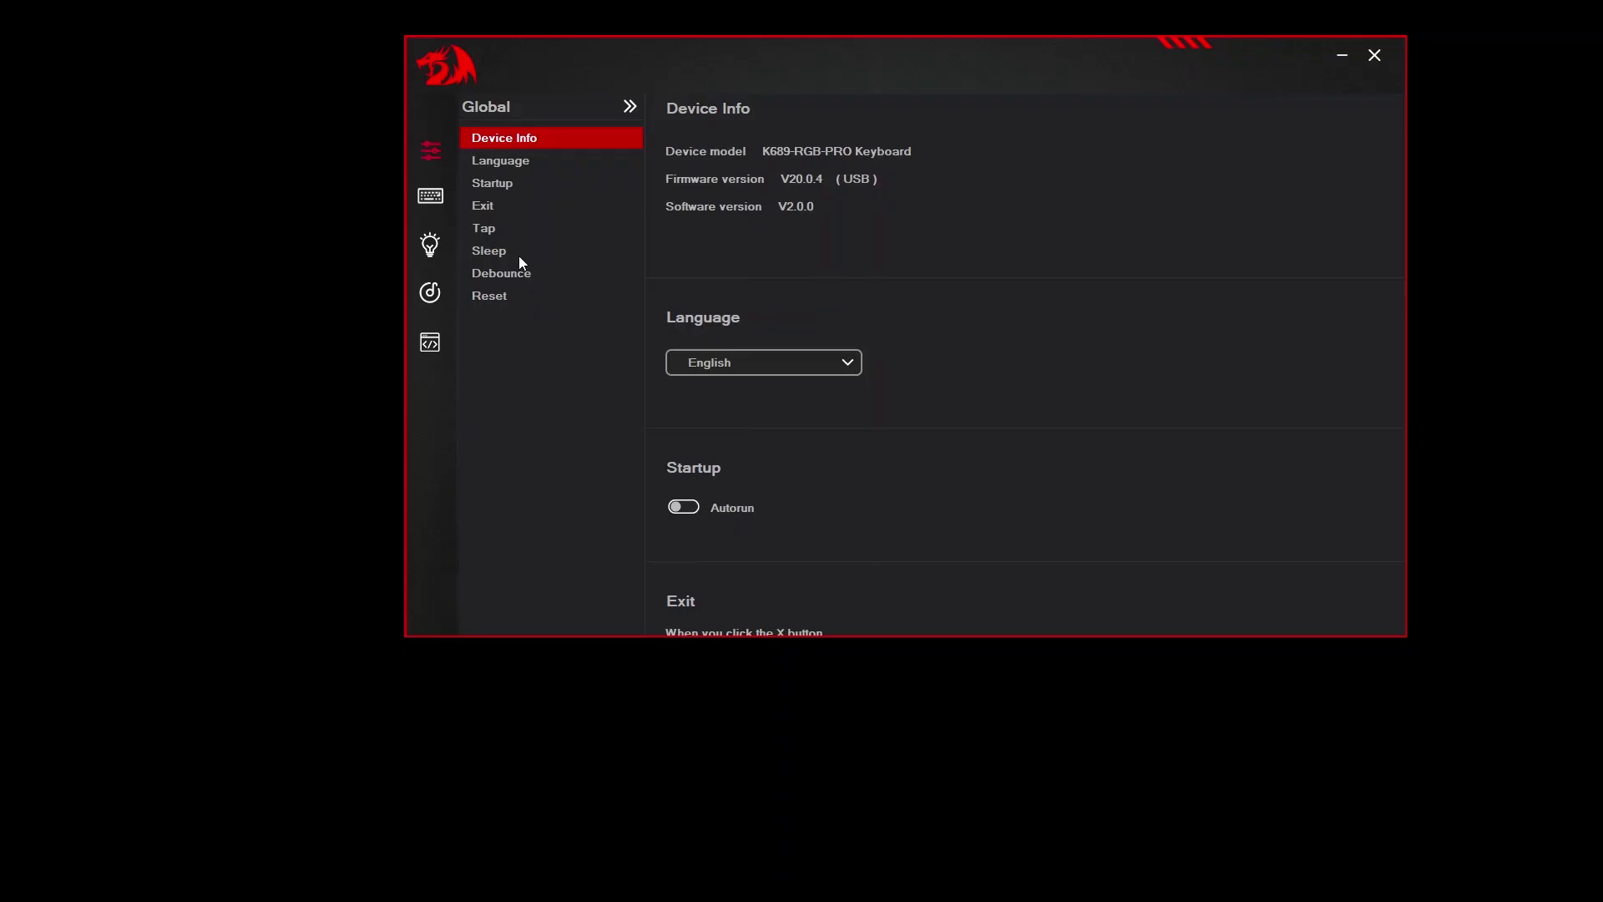
{"action": "left_click", "coordinate": [488, 230]}
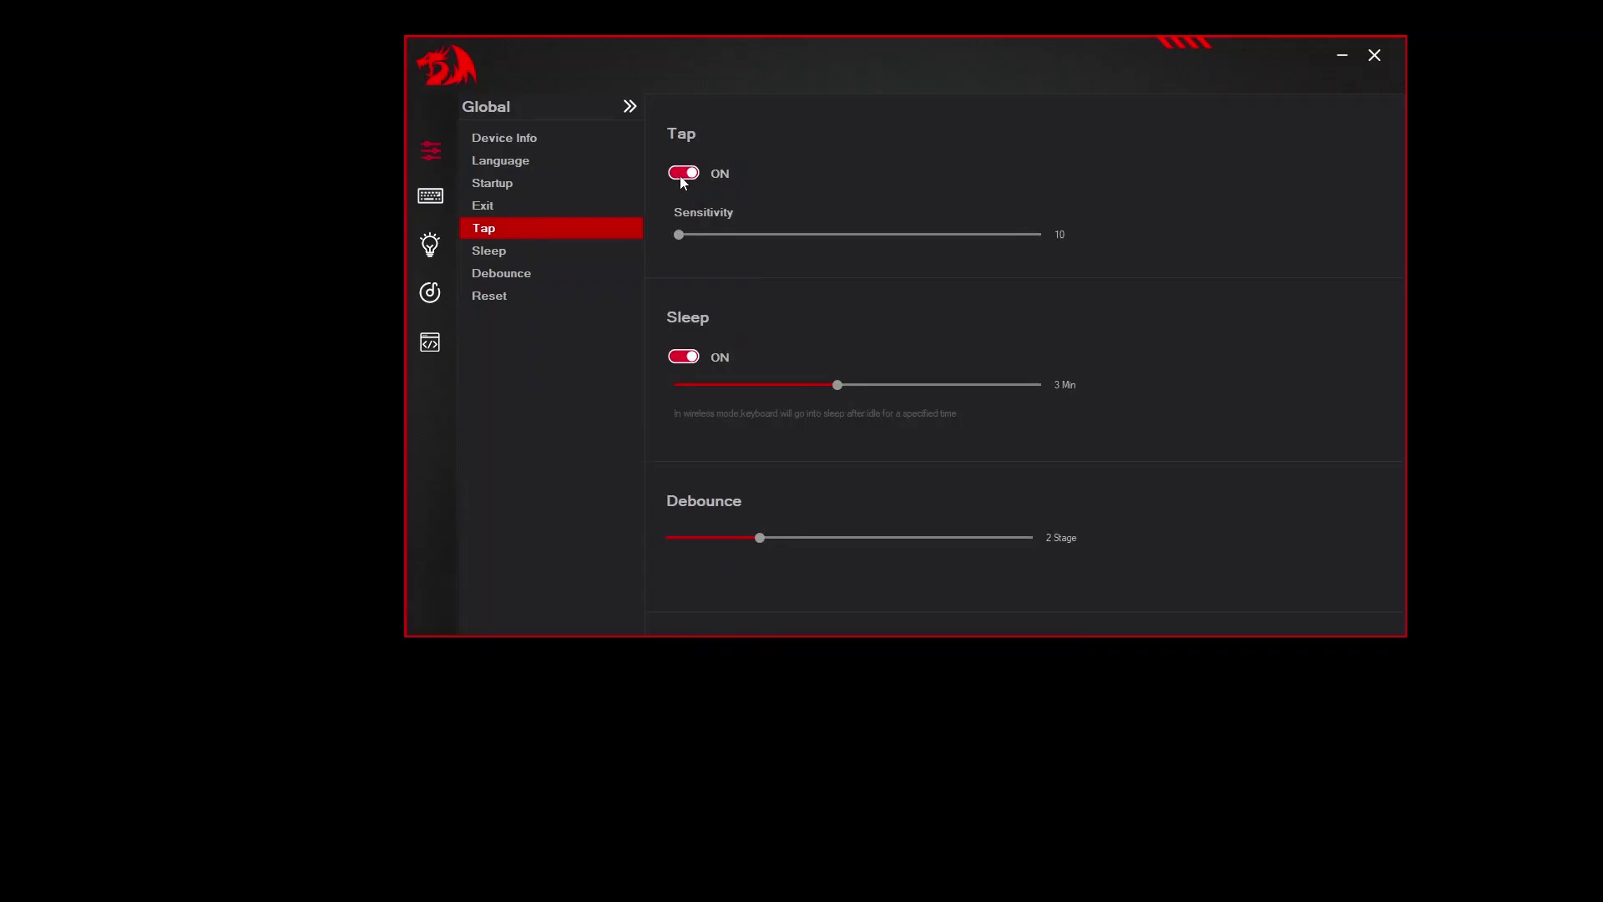
{"action": "left_click_drag", "start_coordinate": [680, 237], "coordinate": [952, 245]}
{"action": "left_click_drag", "start_coordinate": [1053, 236], "coordinate": [960, 238]}
{"action": "left_click_drag", "start_coordinate": [1032, 233], "coordinate": [832, 240]}
{"action": "left_click", "coordinate": [430, 196]}
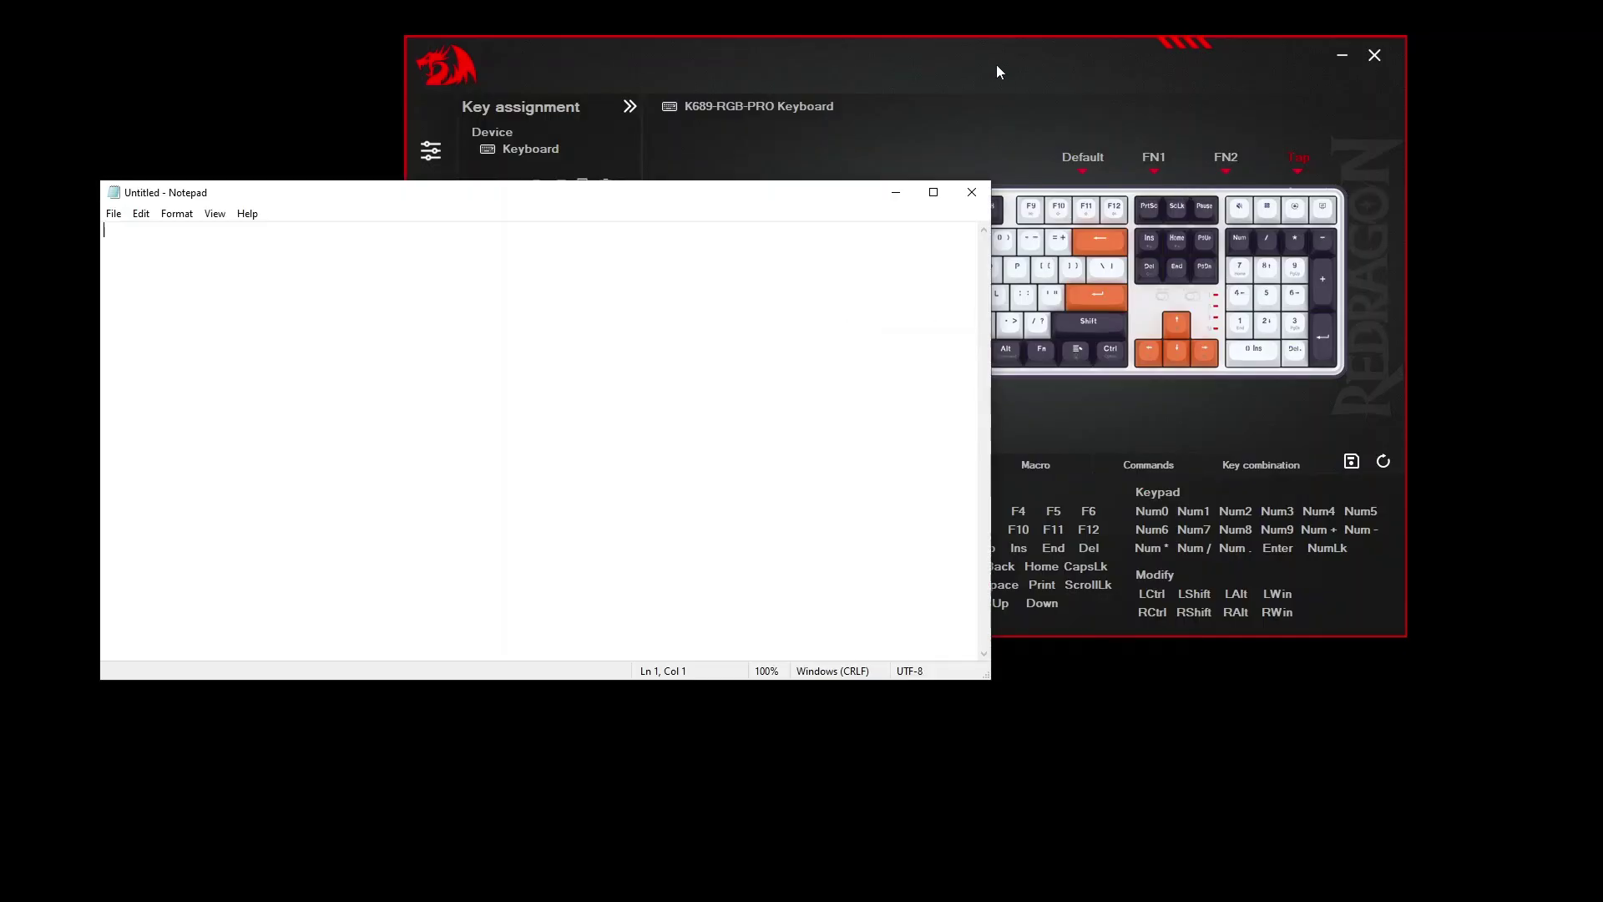
On the Tap layer, bind the C key's tap to A and save it to the keyboard
{"action": "left_click", "coordinate": [996, 64]}
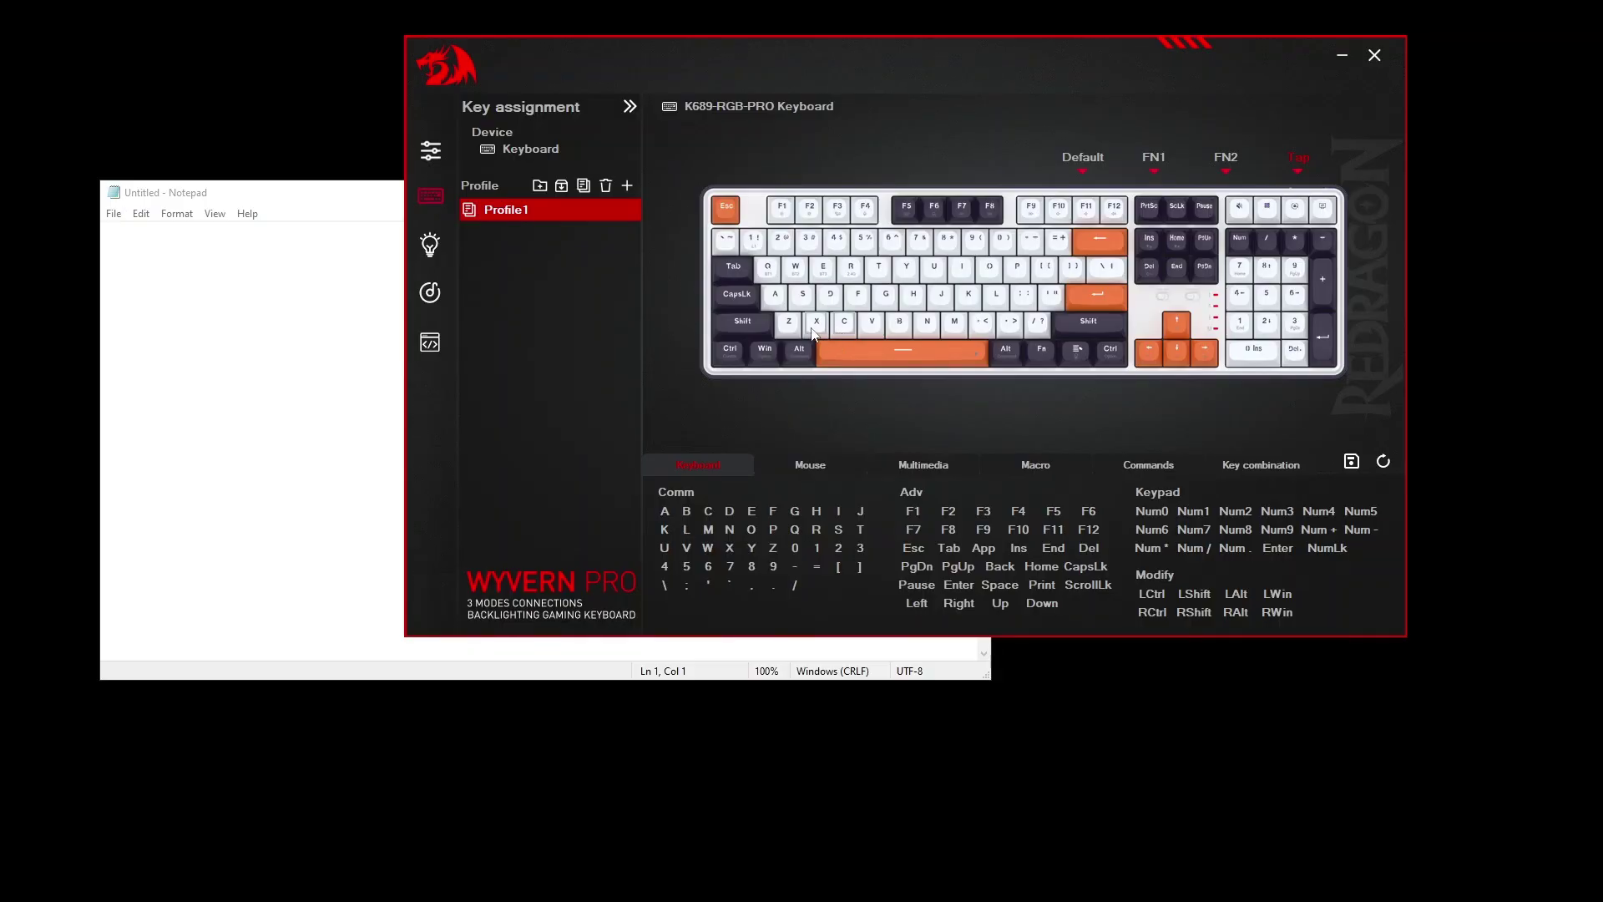
{"action": "left_click", "coordinate": [667, 514]}
{"action": "left_click", "coordinate": [1351, 462]}
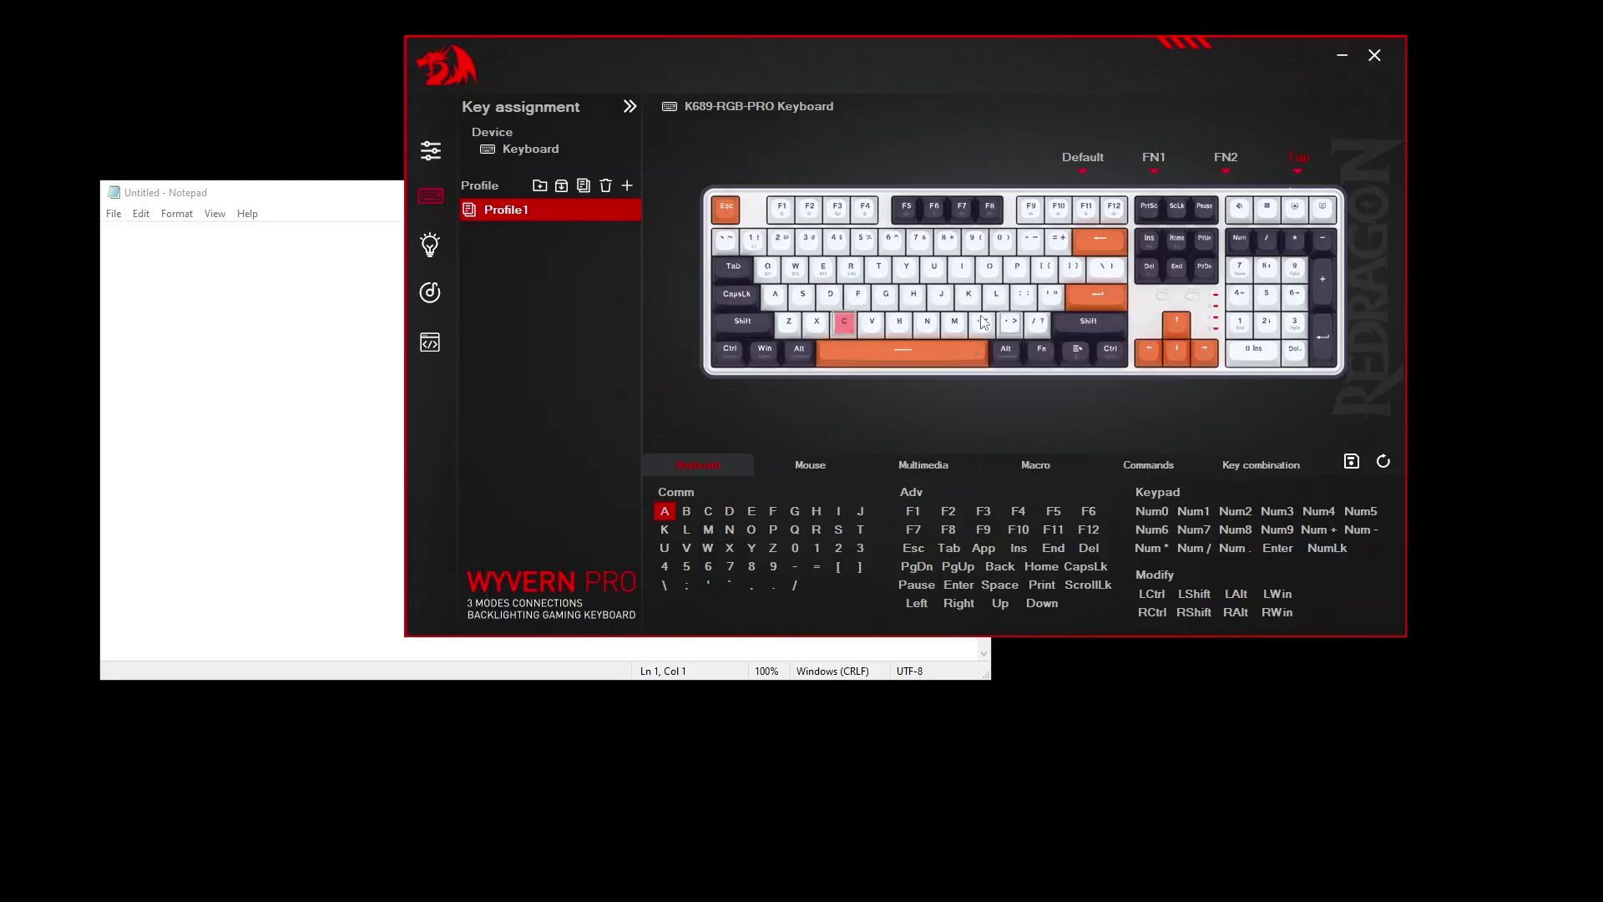
{"action": "mouse_move", "coordinate": [848, 333]}
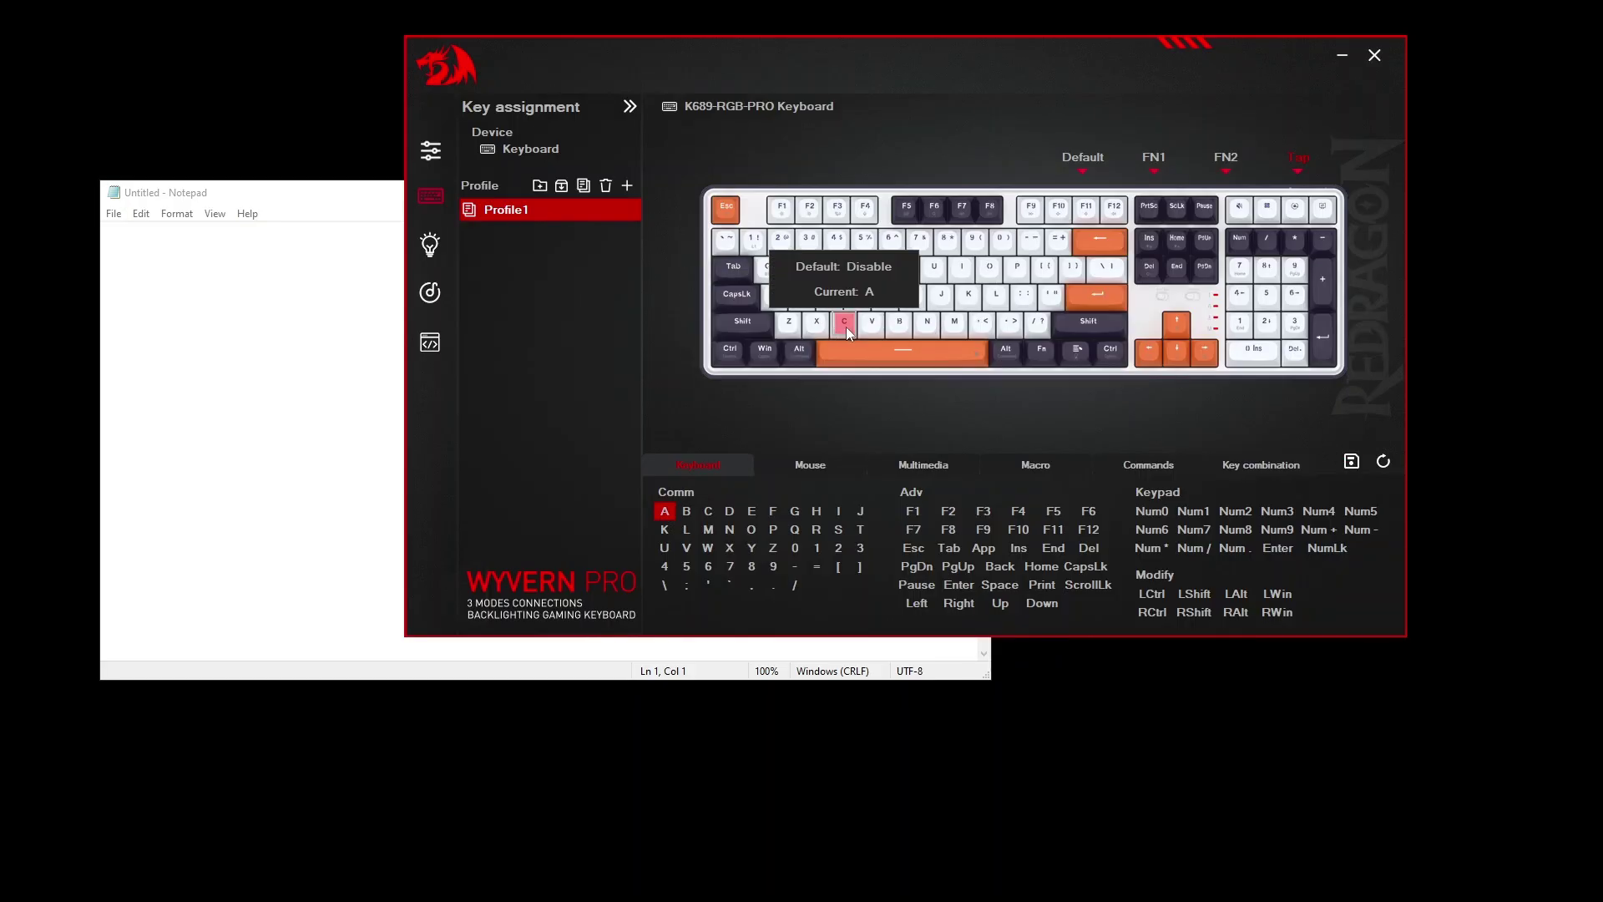
Test the C tap mapping in Notepad with 'aaaaaaaaaccc', then erase the test text
{"action": "left_click", "coordinate": [254, 331]}
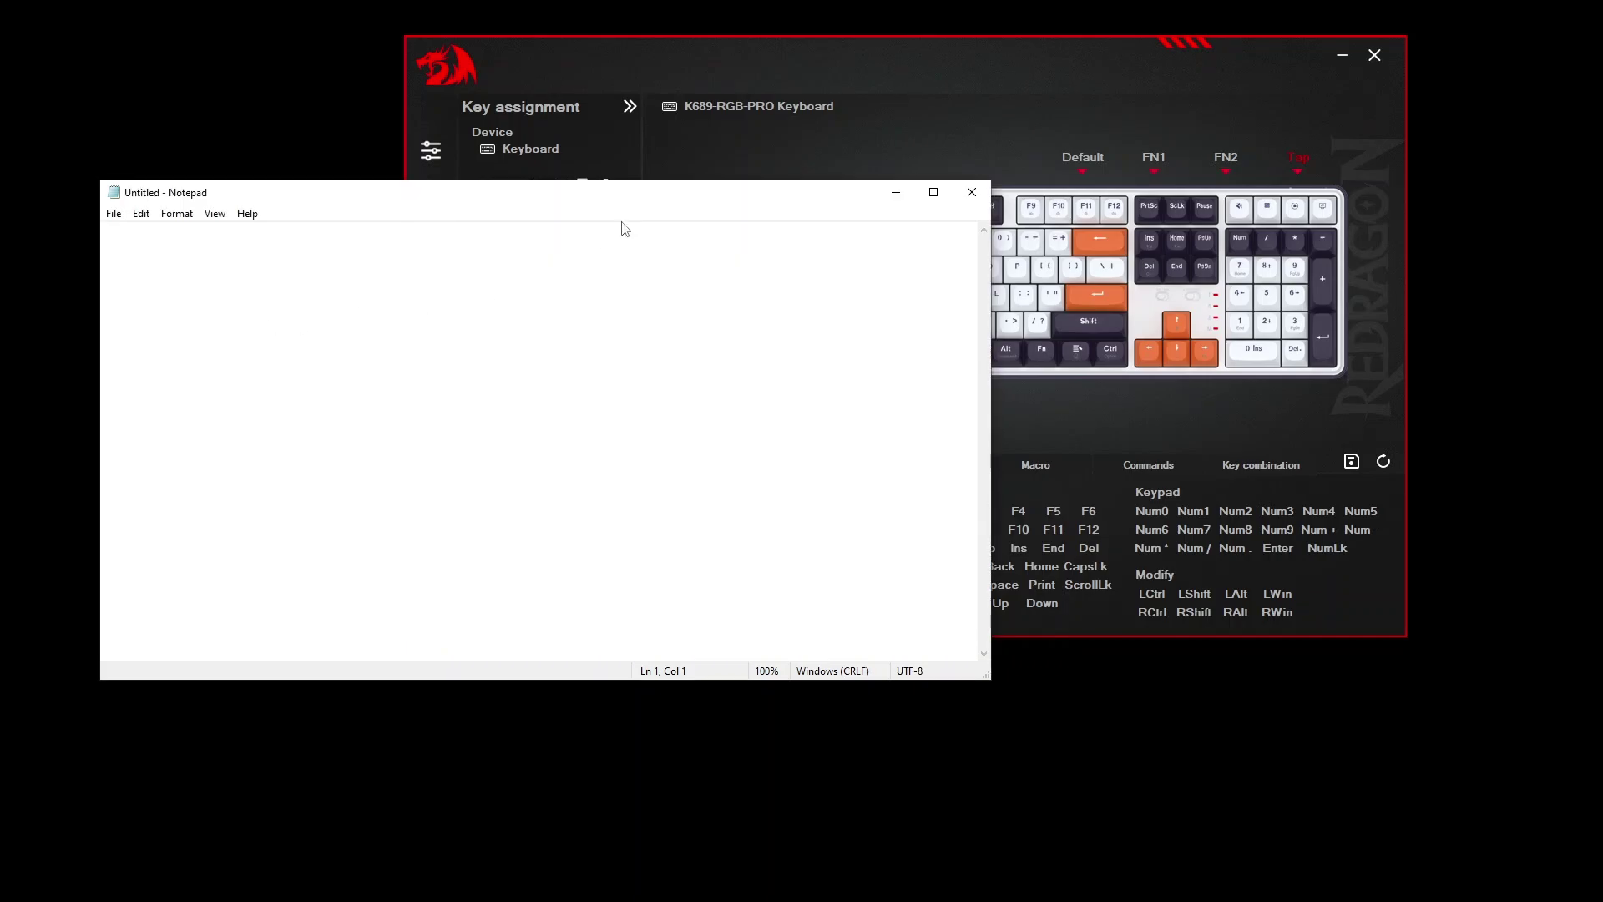
{"action": "type", "text": "aaaaaaaaaccc"}
{"action": "key", "text": "ctrl+a"}
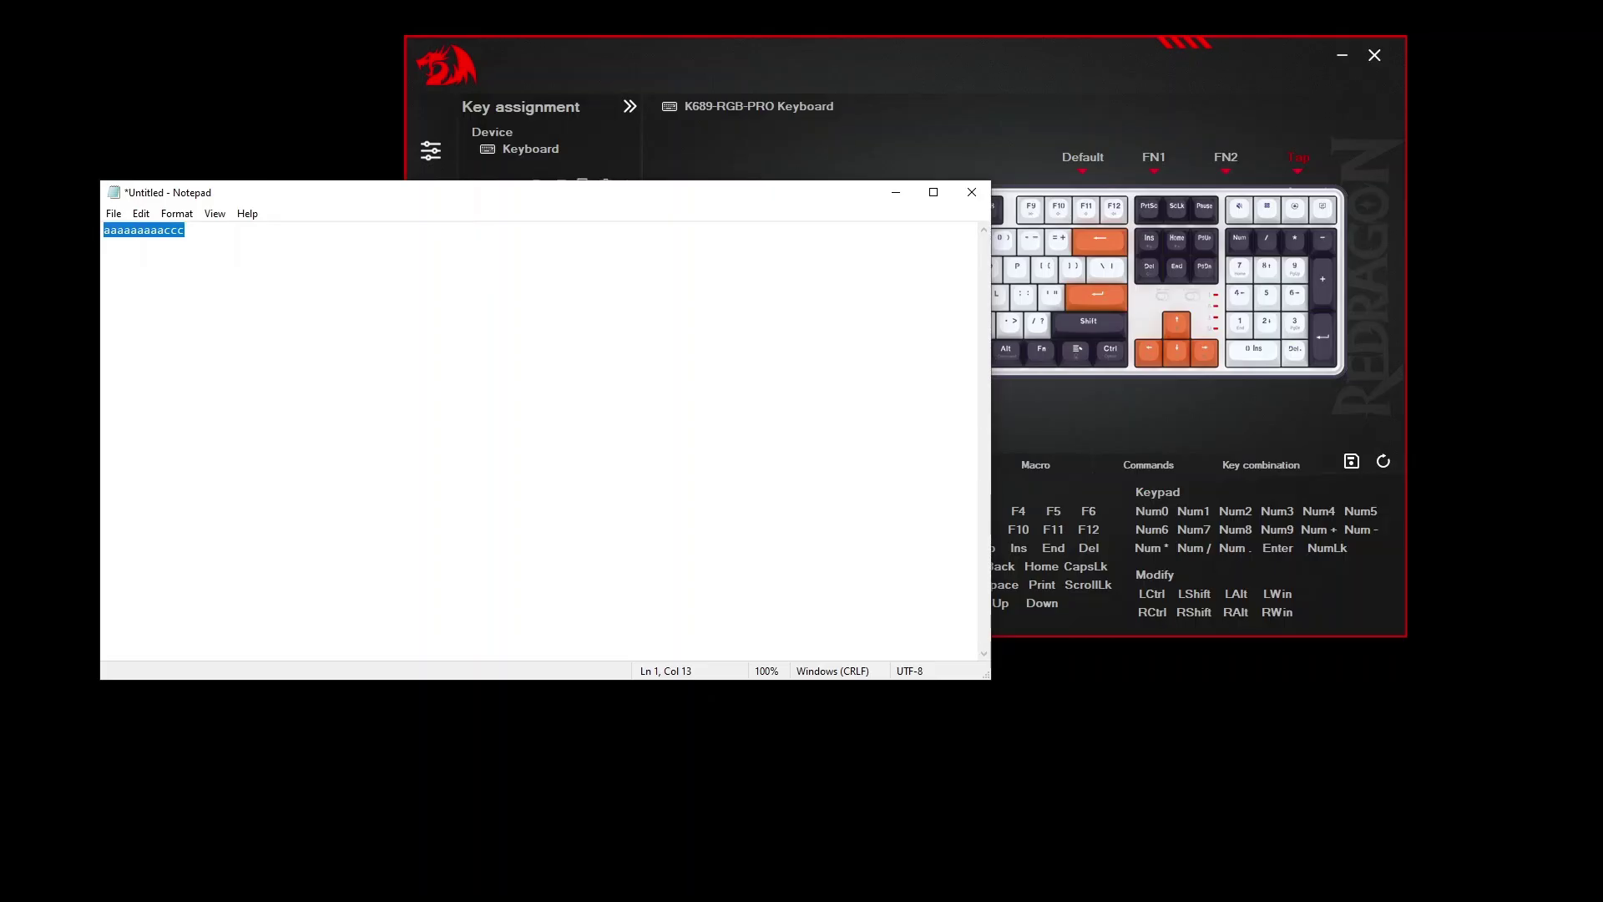
{"action": "key", "text": "BackSpace"}
{"action": "left_click", "coordinate": [627, 228]}
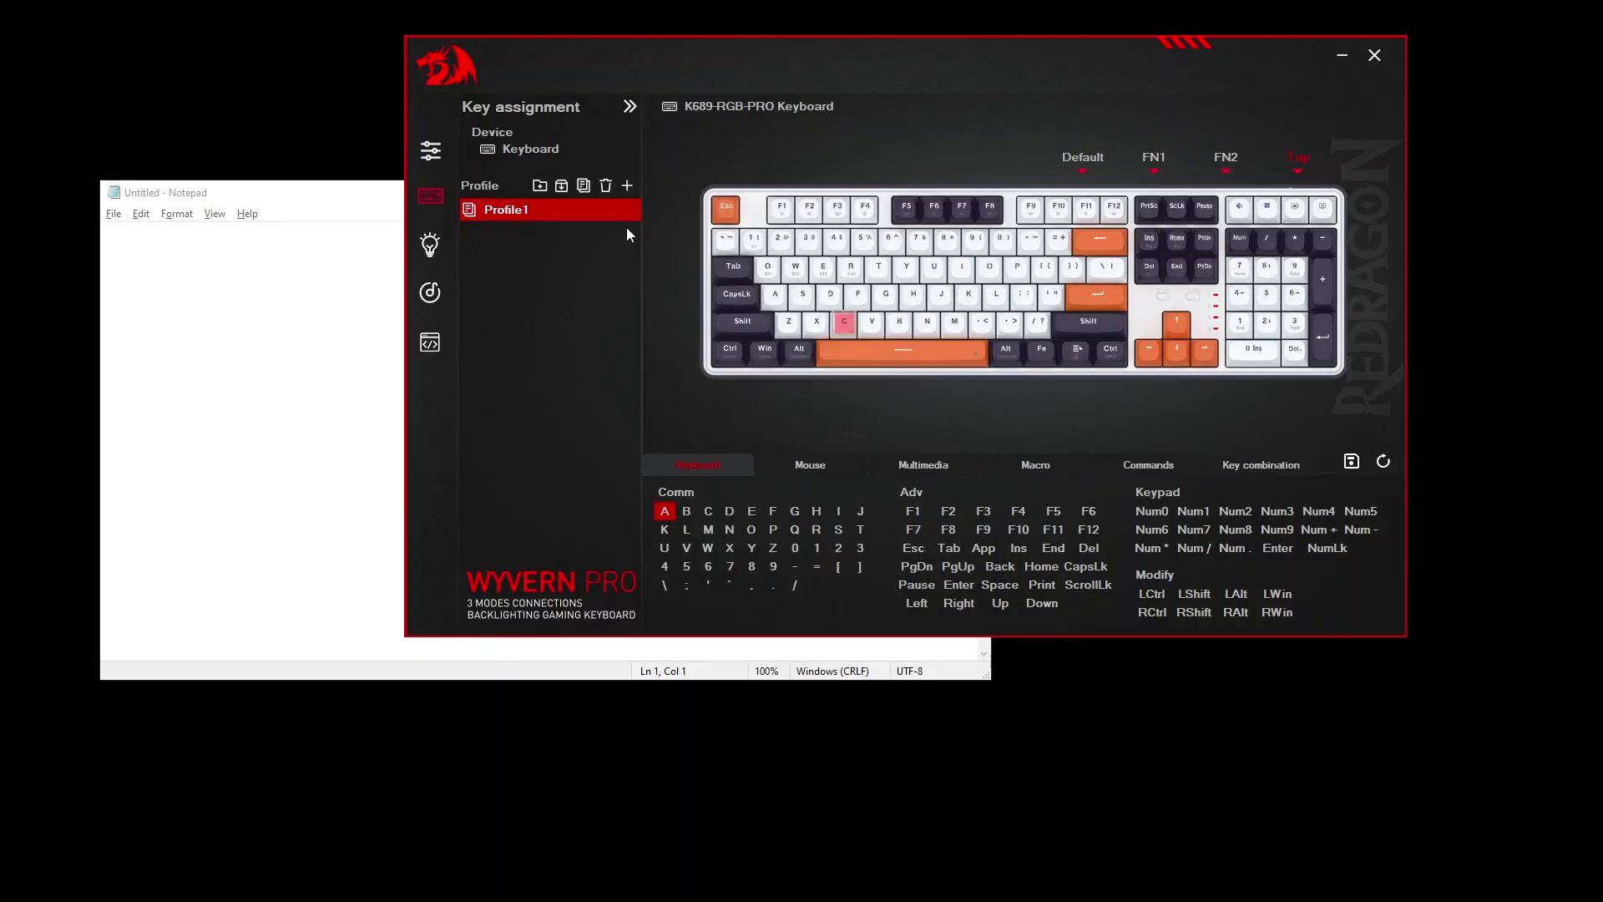
Reset the C key's tap binding to its default and save it to the keyboard
{"action": "left_click", "coordinate": [834, 328]}
{"action": "left_click", "coordinate": [1386, 464]}
{"action": "left_click", "coordinate": [1353, 463]}
Bind the C key's tap to the Ctrl + C combination and save it
{"action": "left_click", "coordinate": [1219, 462]}
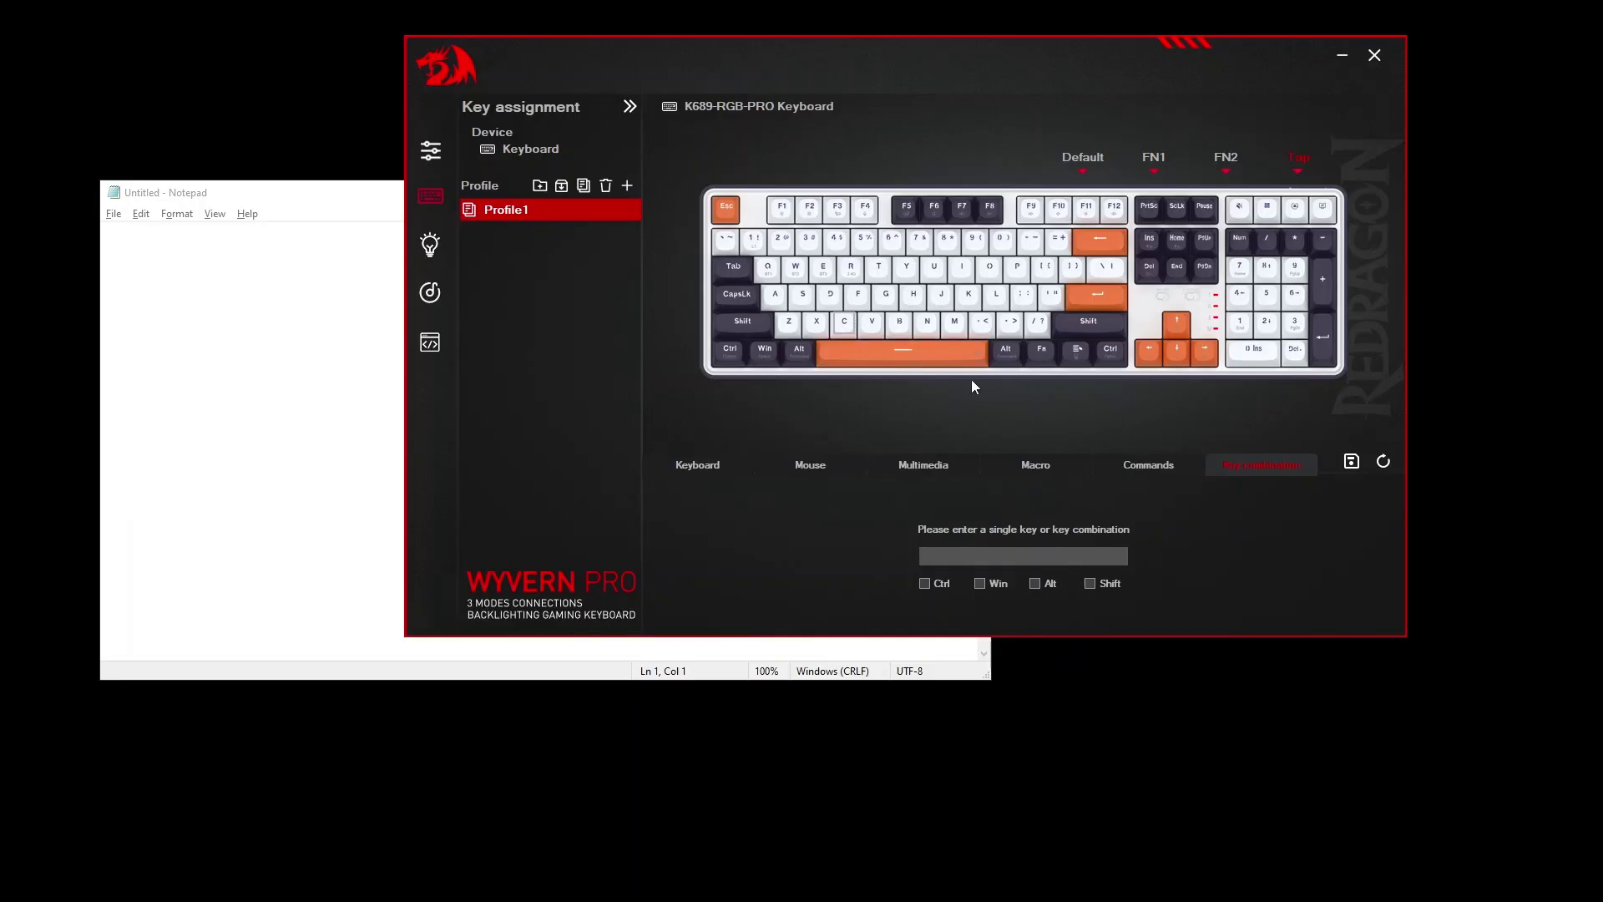
{"action": "left_click", "coordinate": [924, 583]}
{"action": "left_click", "coordinate": [1352, 466]}
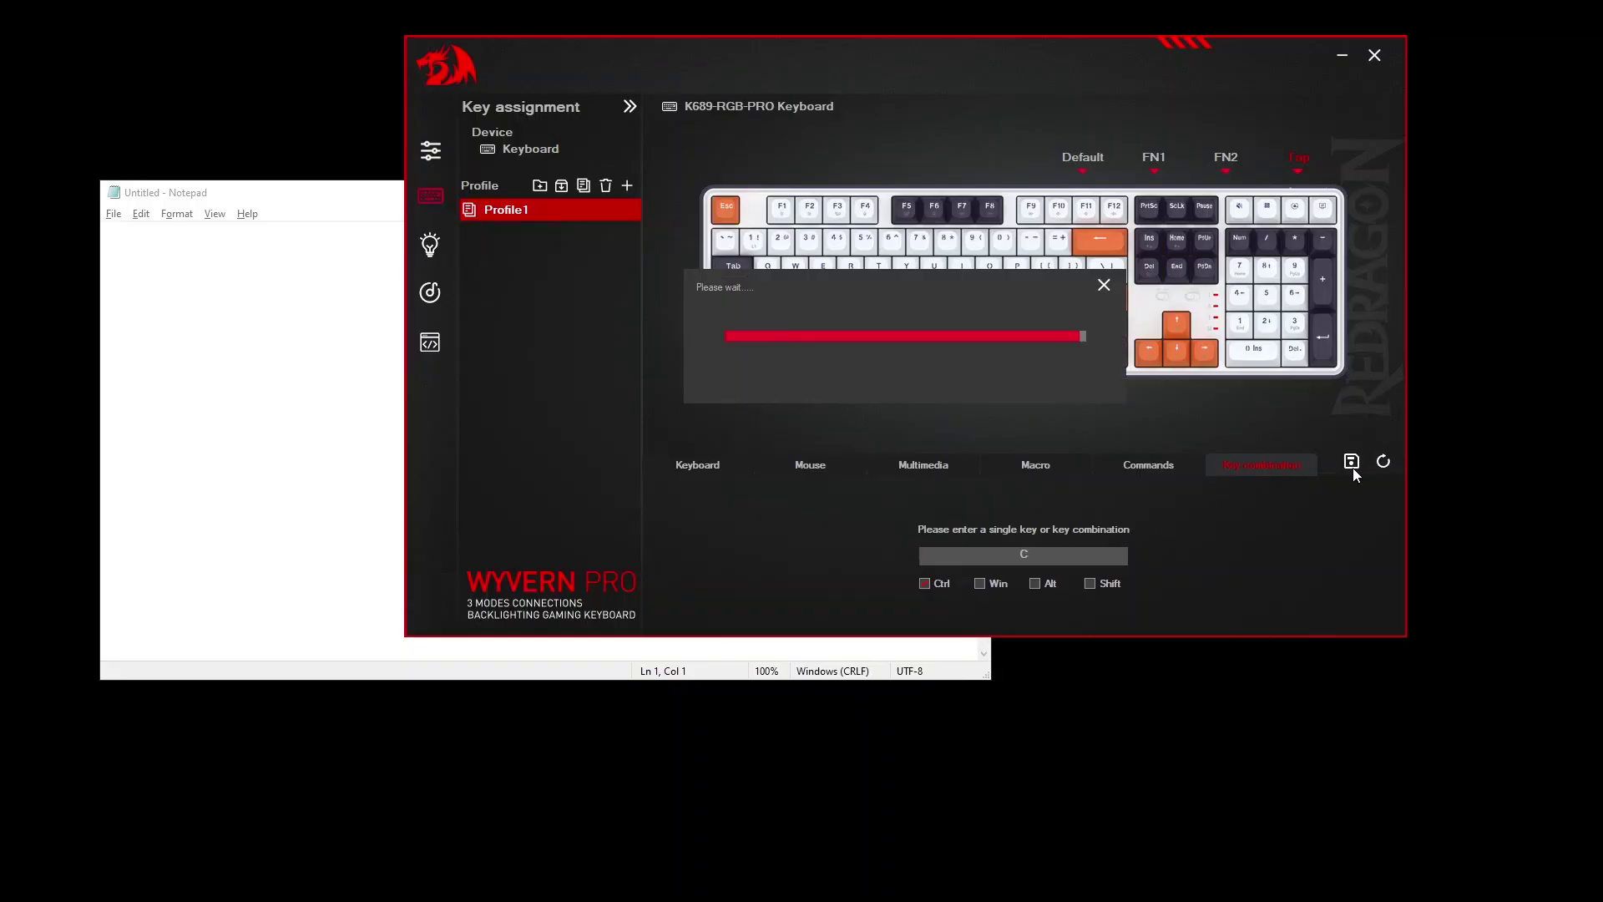
Type 'ansoians oinasoinaspoin' in Notepad, copy it with the C tap, and paste a duplicate
{"action": "left_click", "coordinate": [344, 395]}
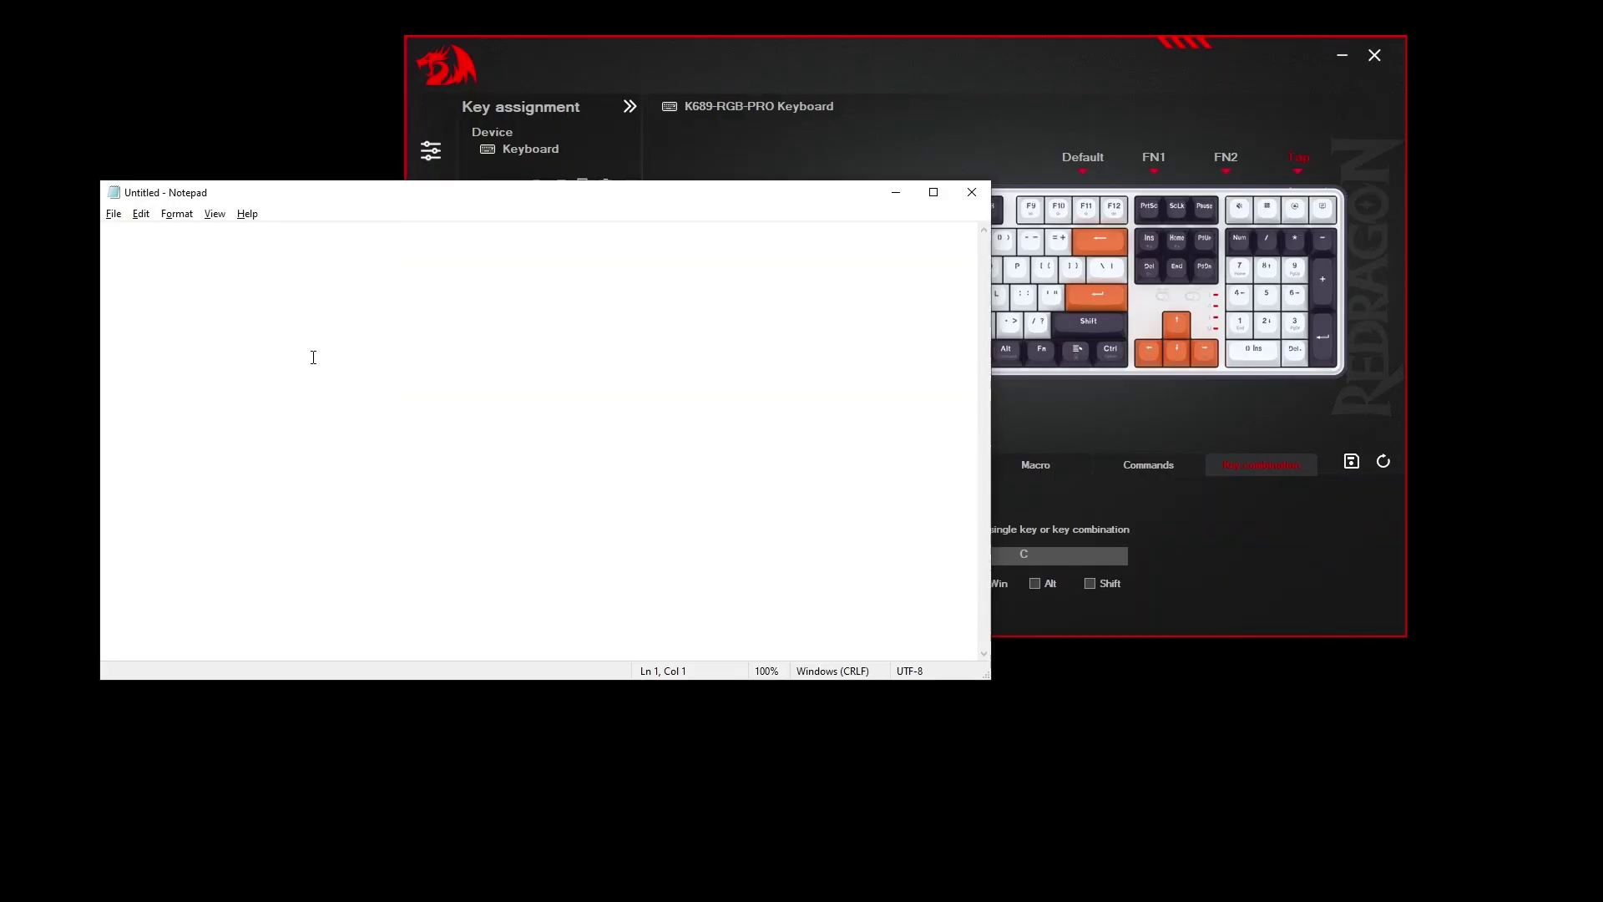
{"action": "type", "text": "ansoians oinasoinaspoin"}
{"action": "key", "text": "ctrl+a"}
{"action": "key", "text": "super+c"}
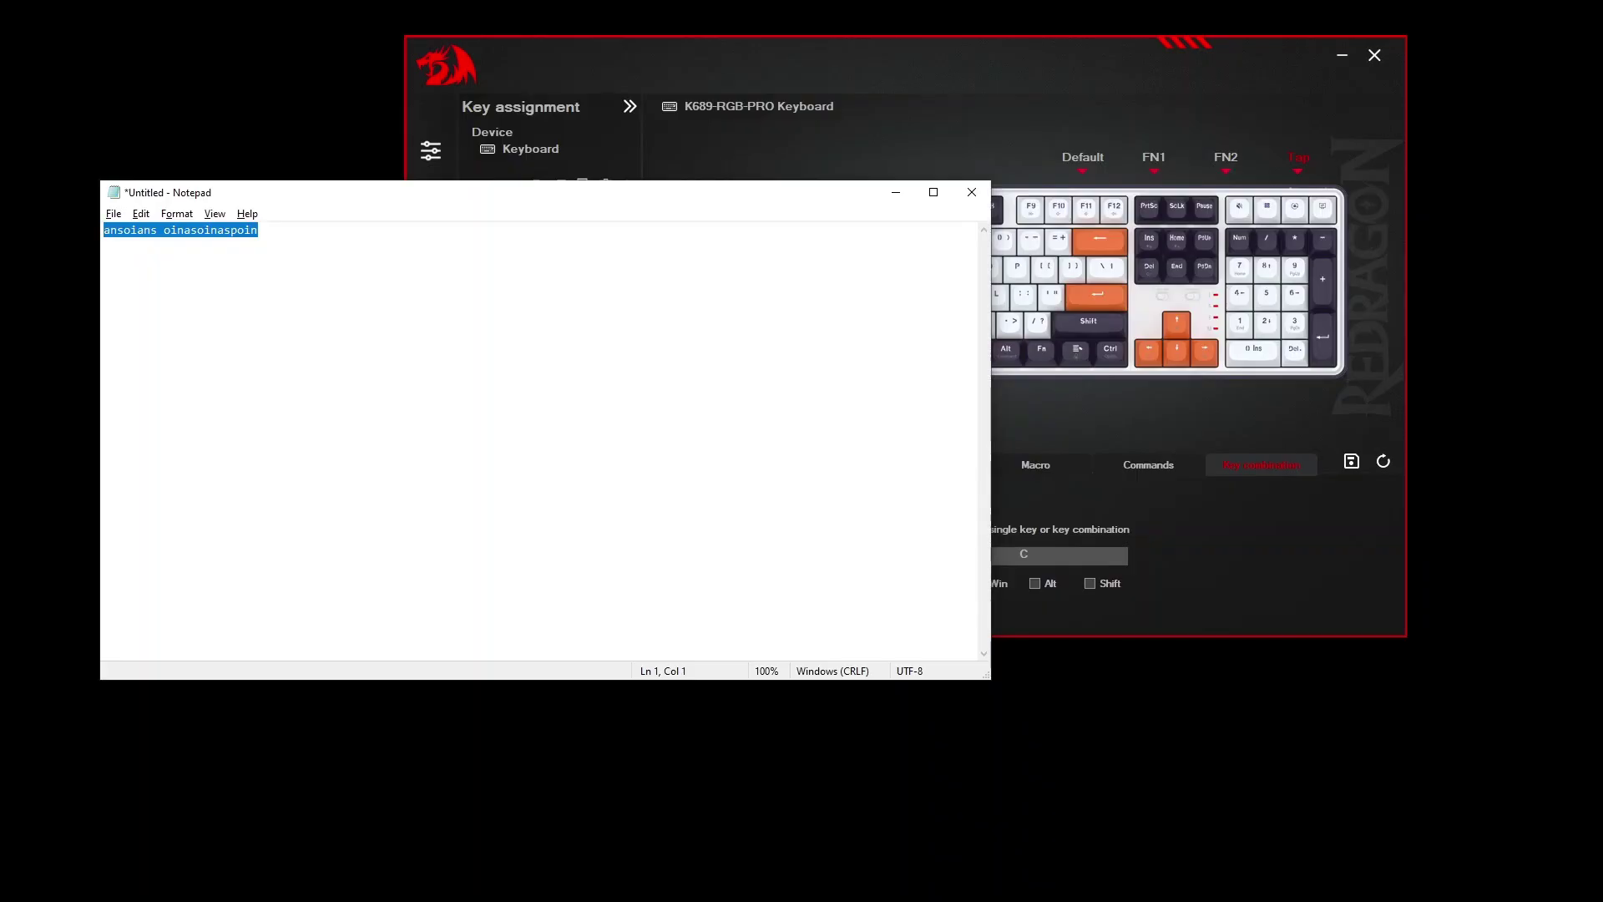
{"action": "left_click", "coordinate": [379, 241]}
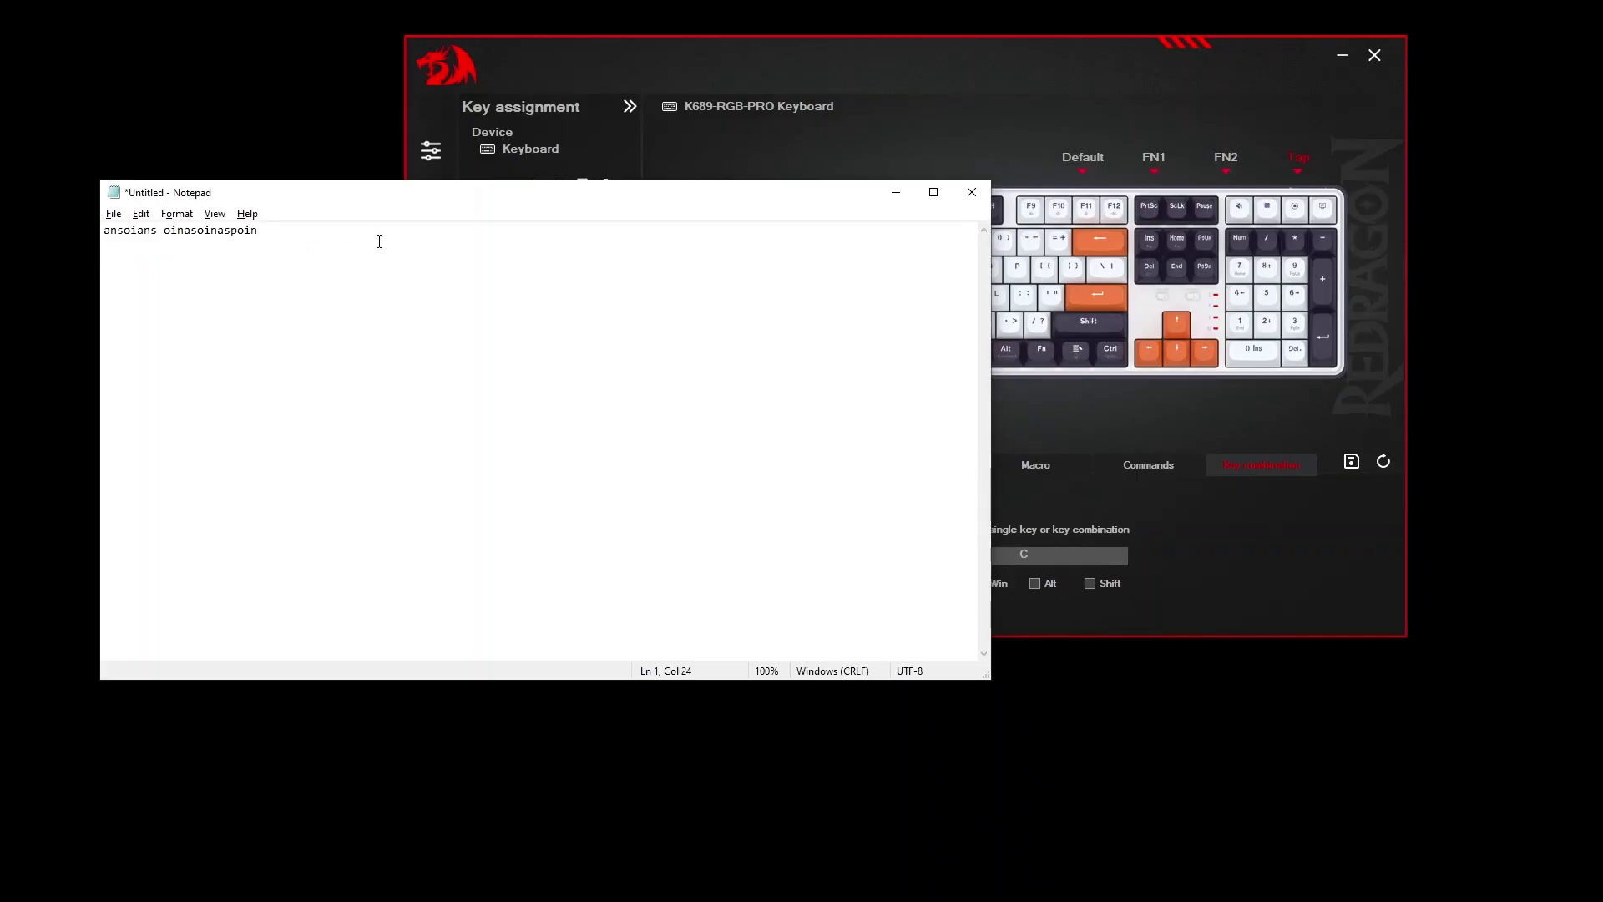
{"action": "right_click", "coordinate": [377, 241]}
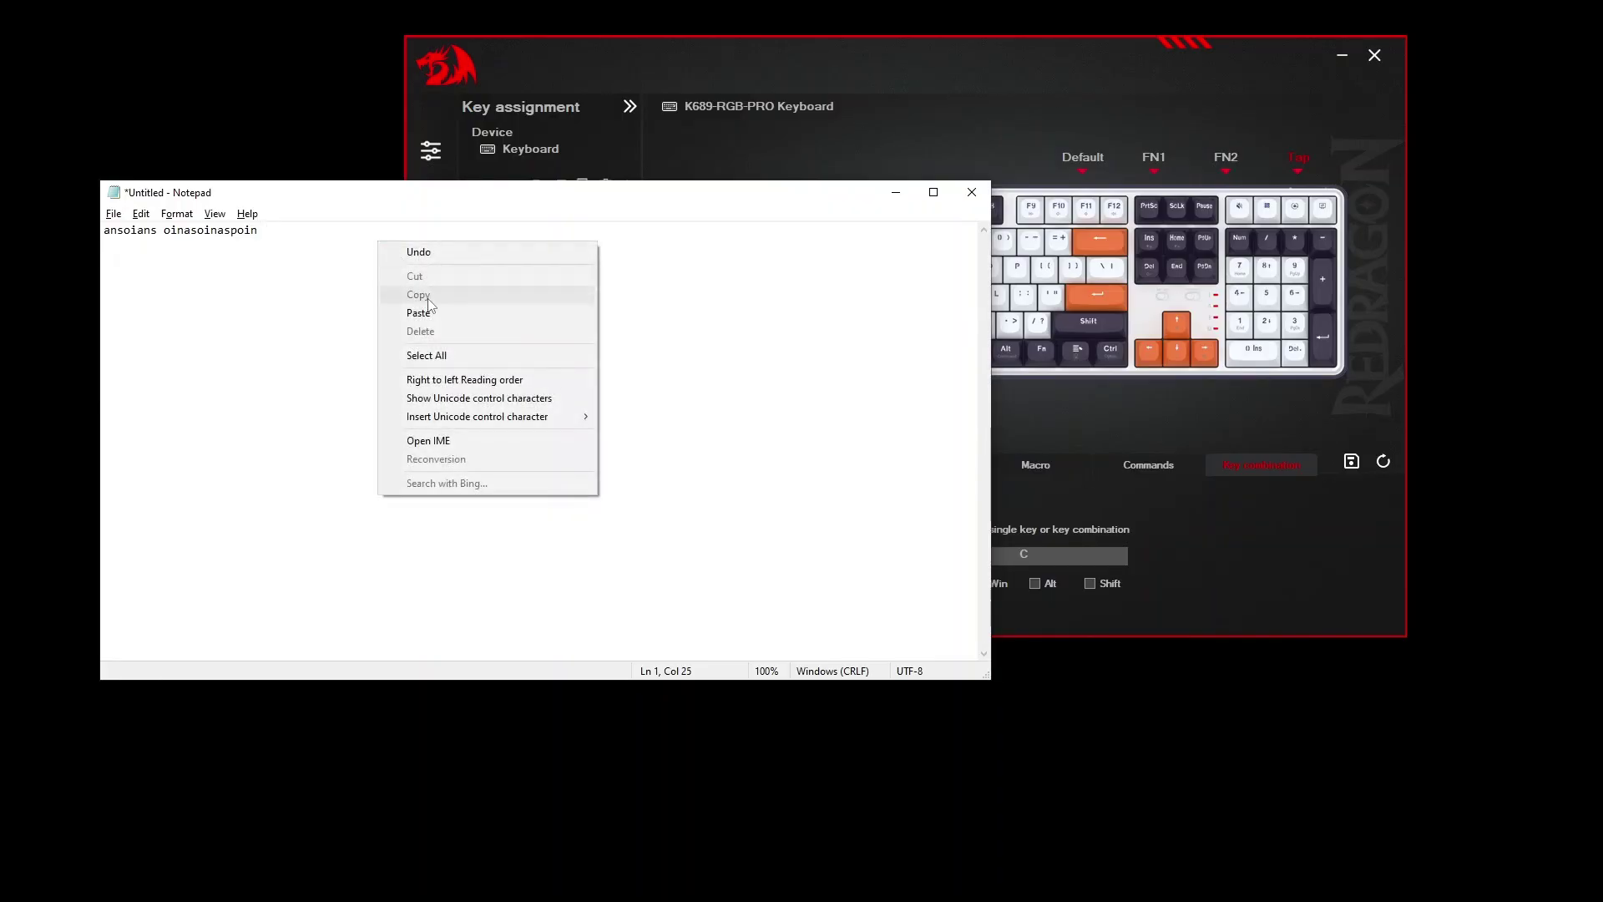
{"action": "left_click", "coordinate": [422, 312]}
Replace the doubled test line with a single 'c'
{"action": "key", "text": "shift+Home"}
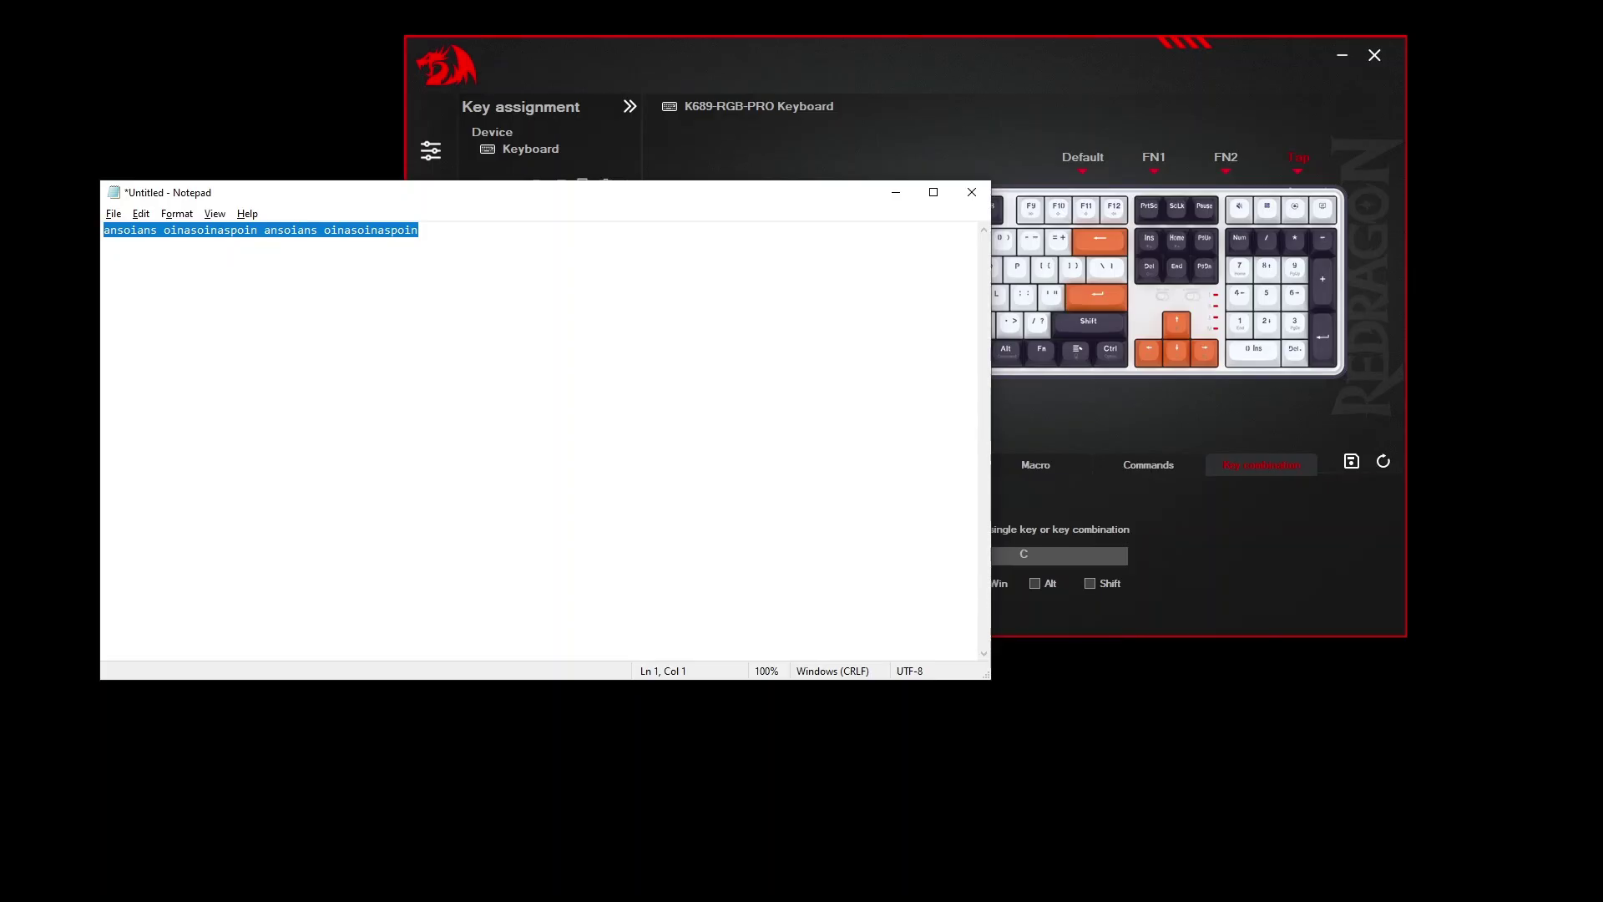
{"action": "type", "text": "c"}
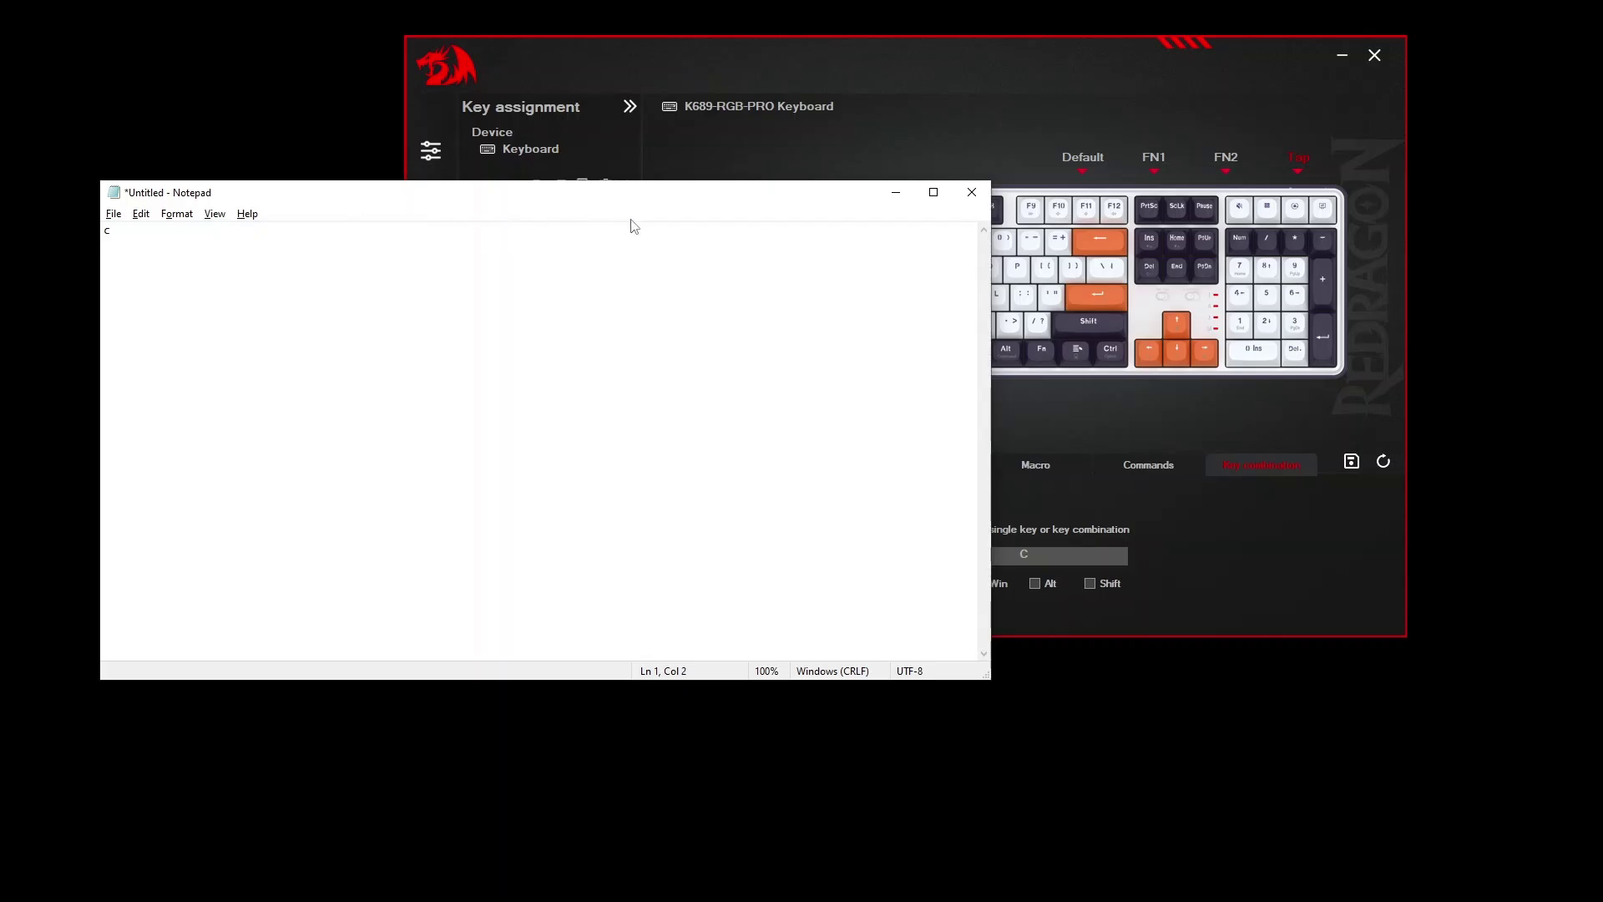
{"action": "left_click", "coordinate": [1001, 80]}
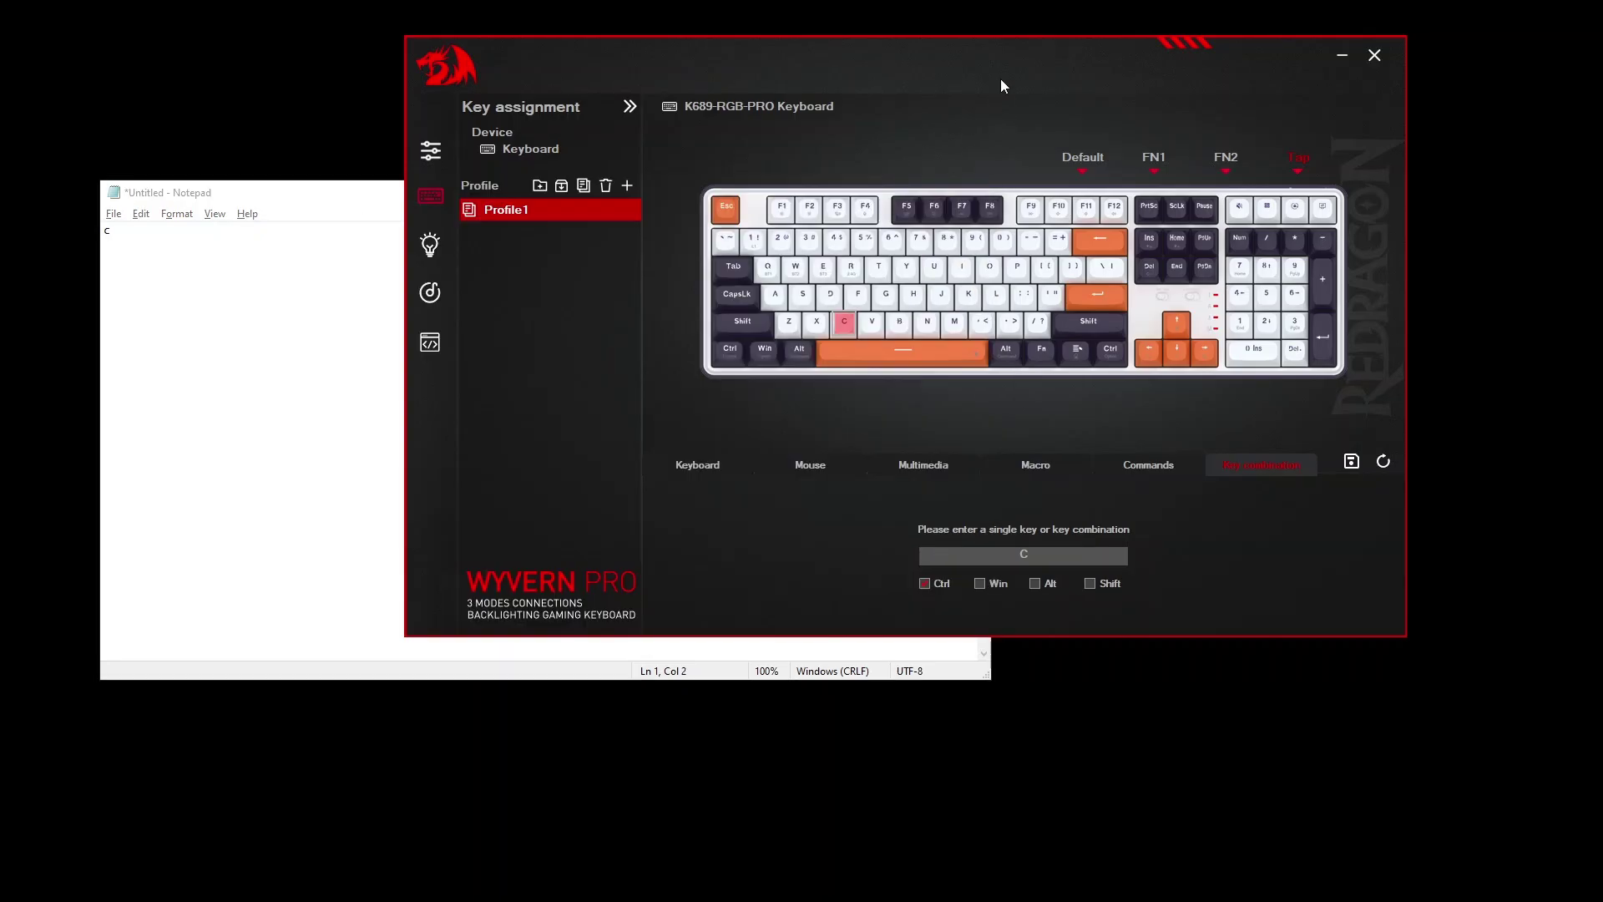
Clear the C key's tap binding, save it, and switch to the Default layer
{"action": "left_click", "coordinate": [1386, 465]}
{"action": "left_click", "coordinate": [1352, 461]}
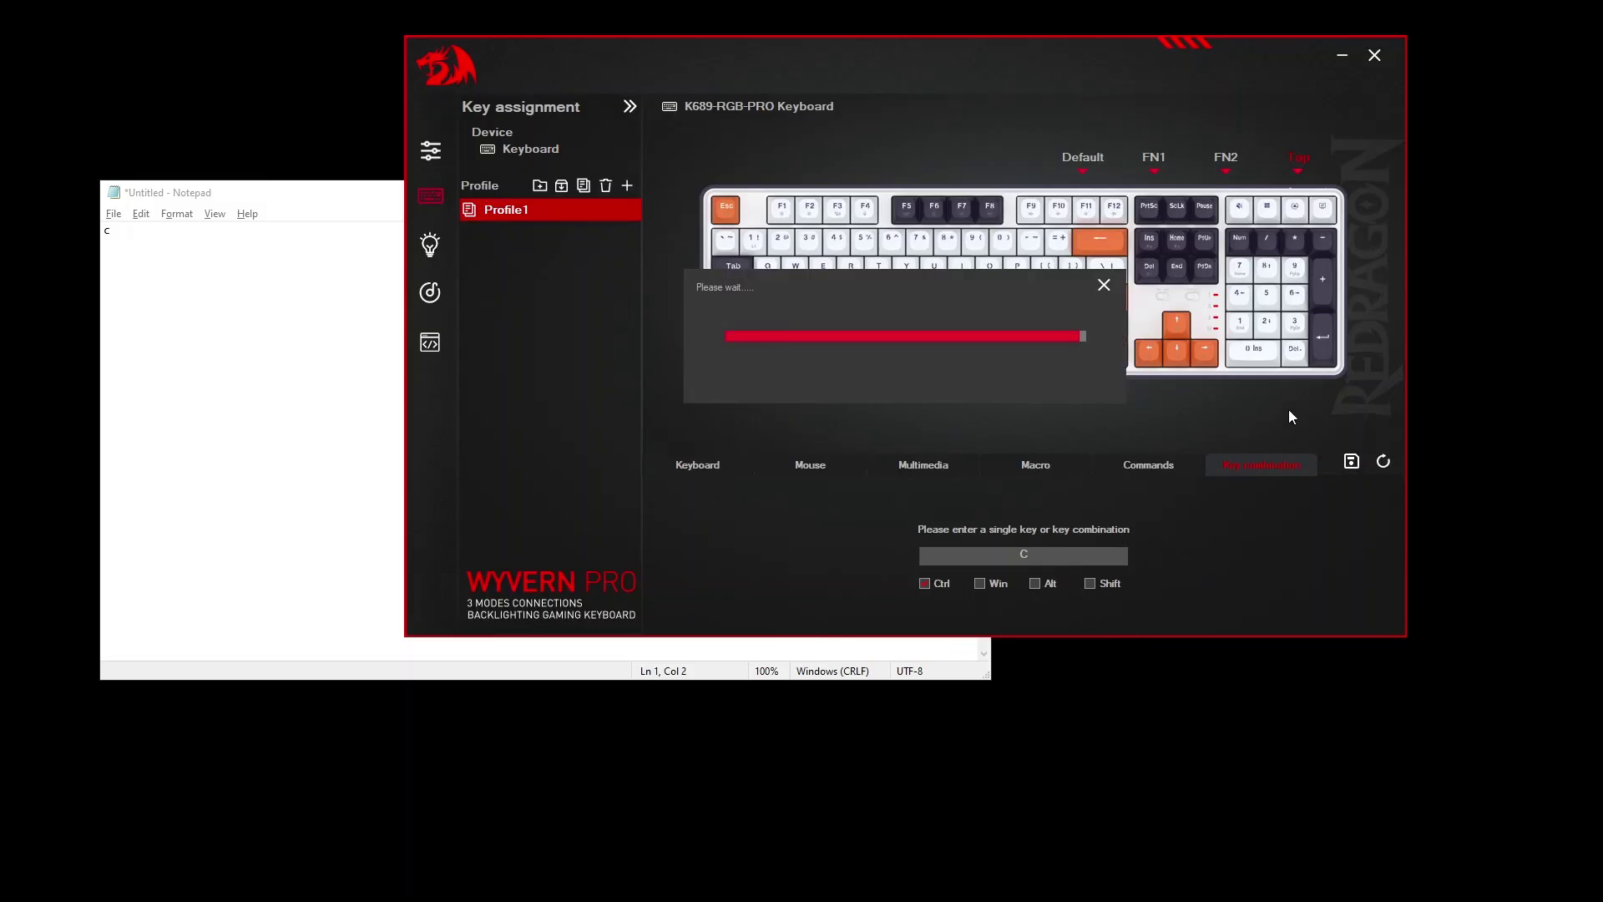
{"action": "left_click", "coordinate": [1073, 159]}
Close Notepad without saving the test text
{"action": "key", "text": "alt+Tab"}
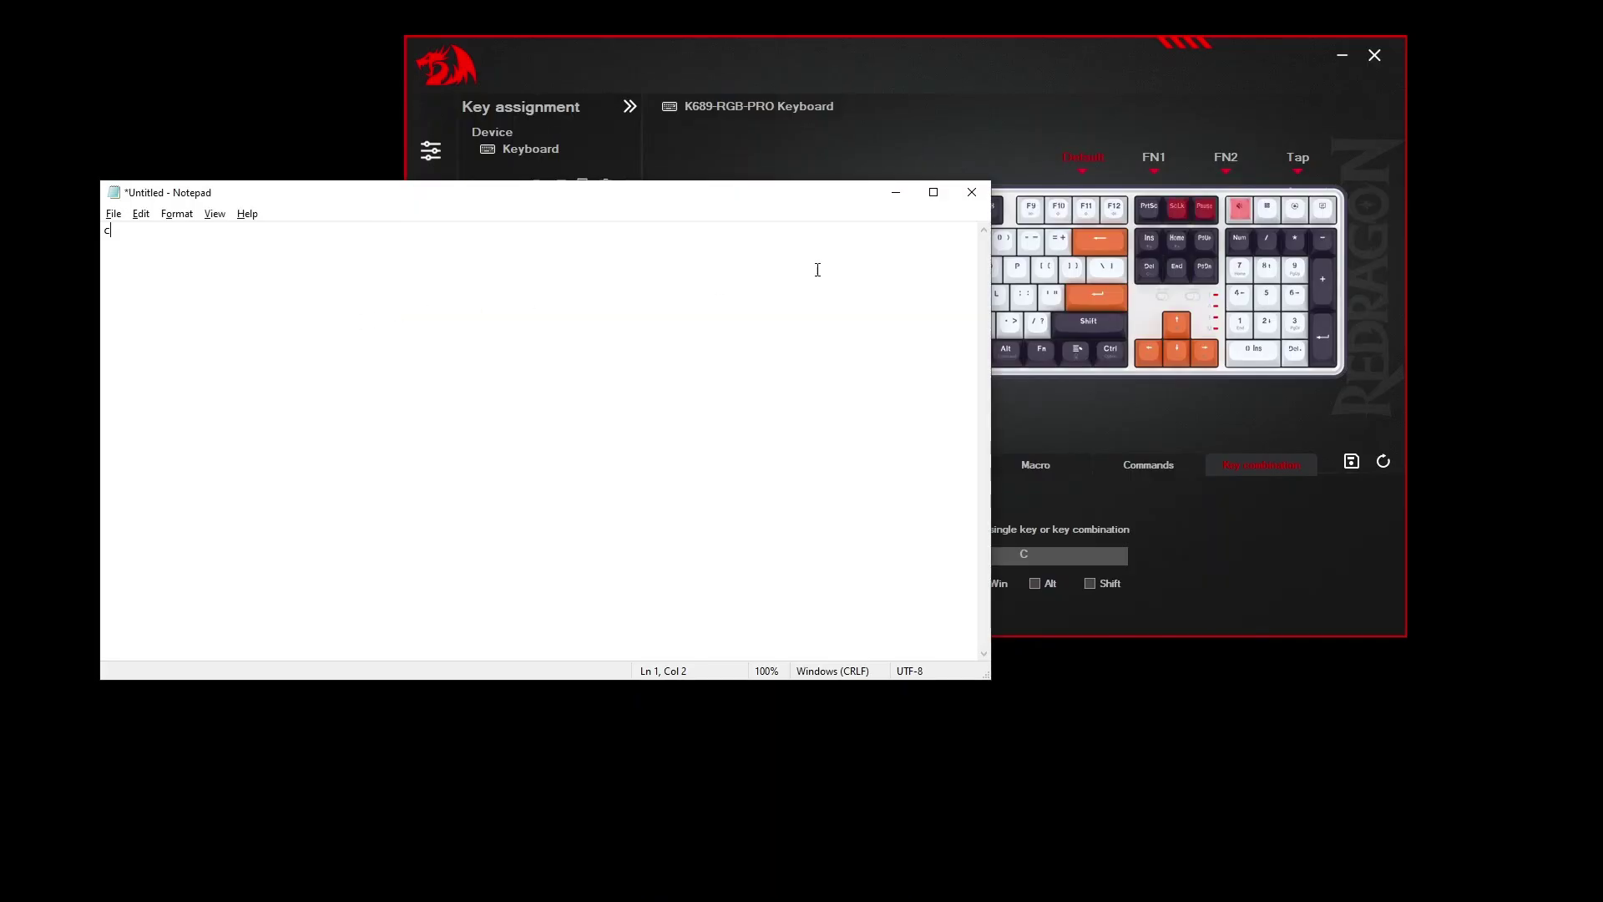
{"action": "left_click", "coordinate": [972, 192]}
{"action": "left_click", "coordinate": [830, 459]}
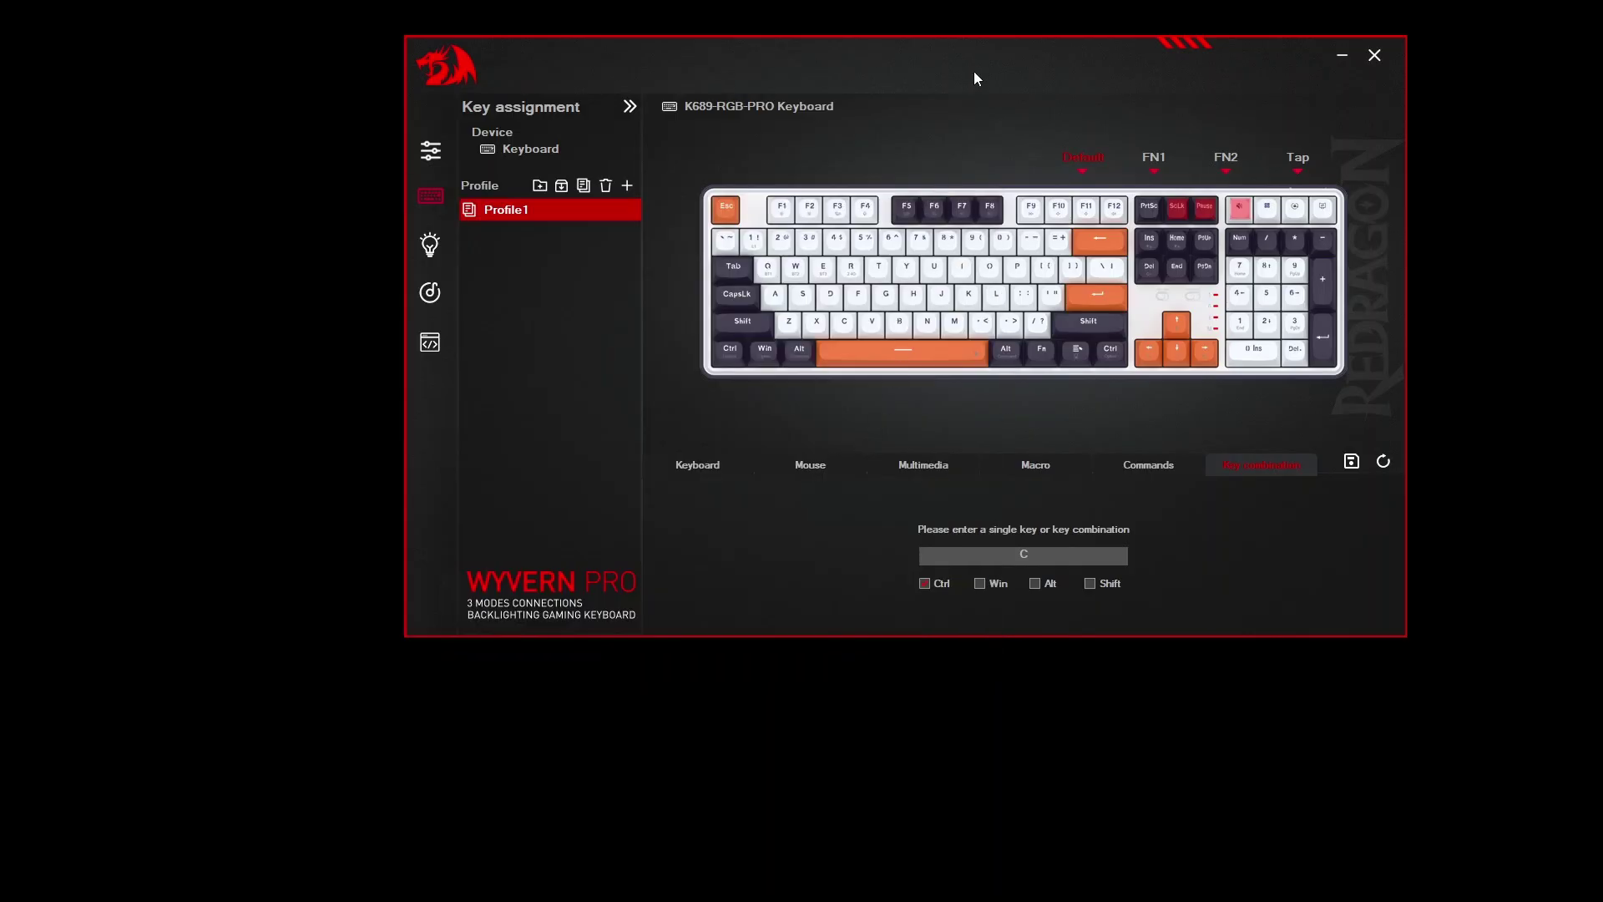
Browse the Keyboard, Mouse, Multimedia, Macro and Commands lists, ending on Keyboard
{"action": "left_click", "coordinate": [715, 468]}
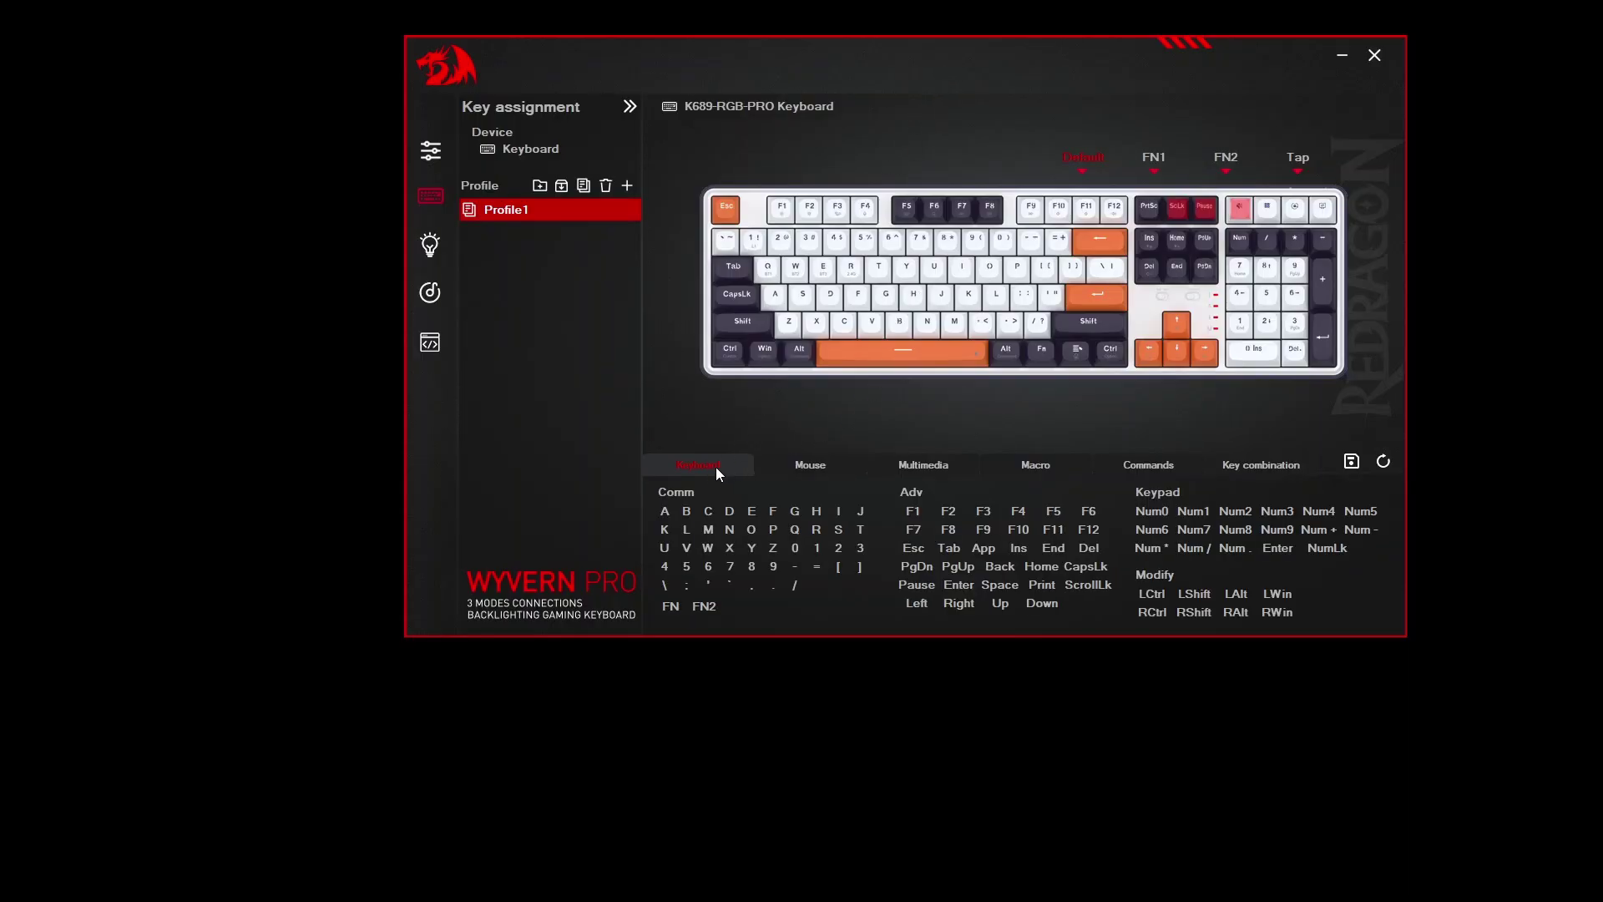
{"action": "left_click", "coordinate": [829, 473]}
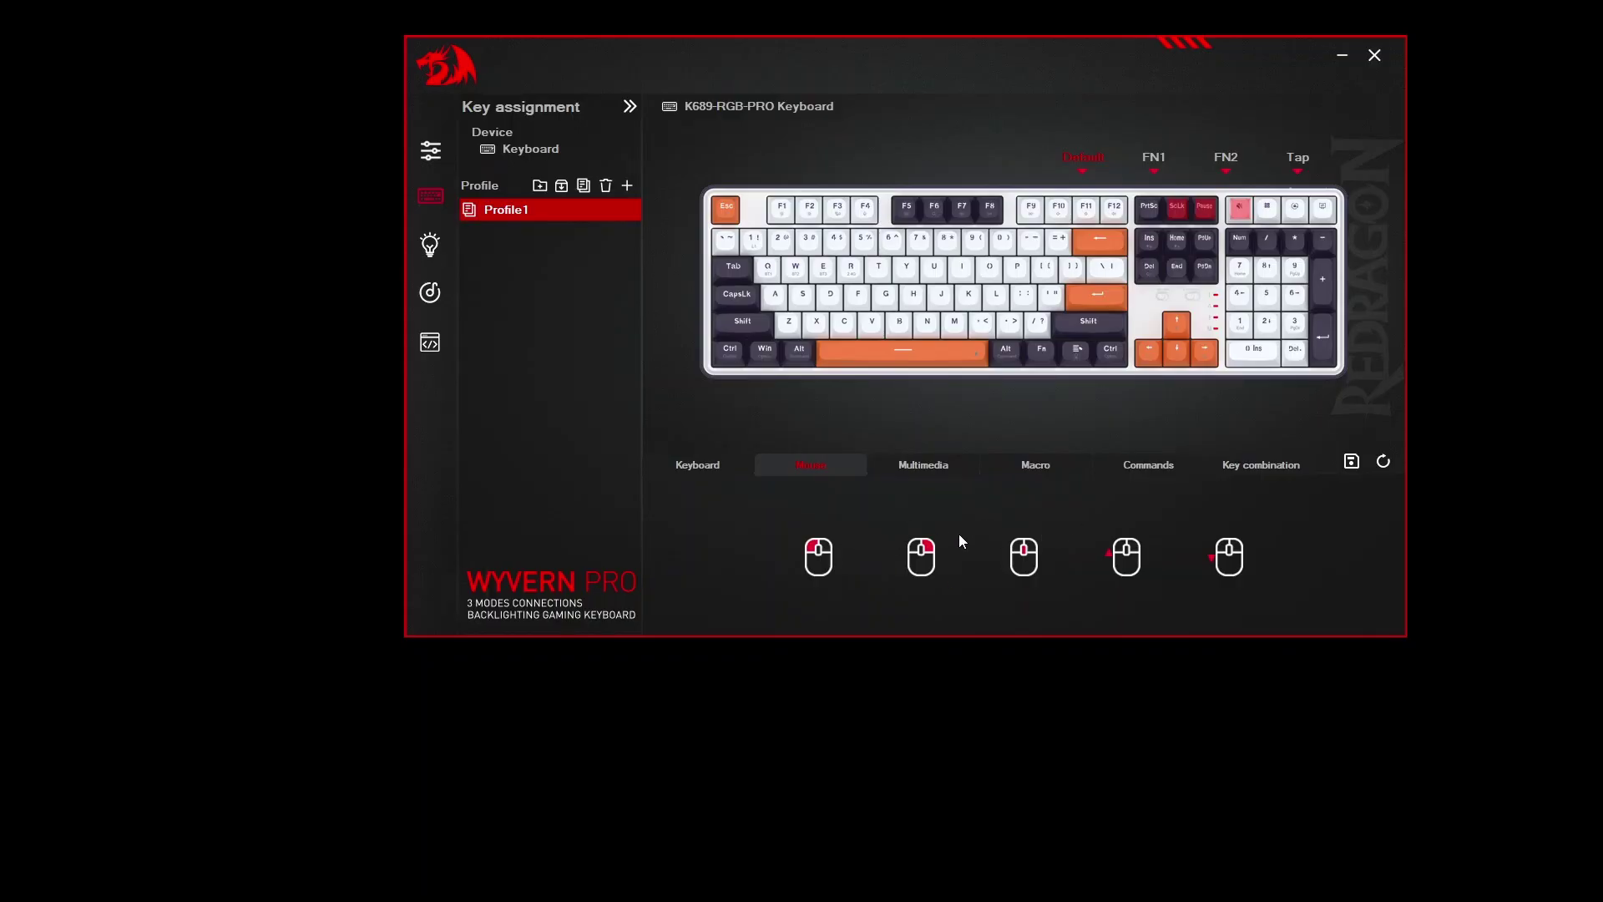
{"action": "left_click", "coordinate": [924, 473]}
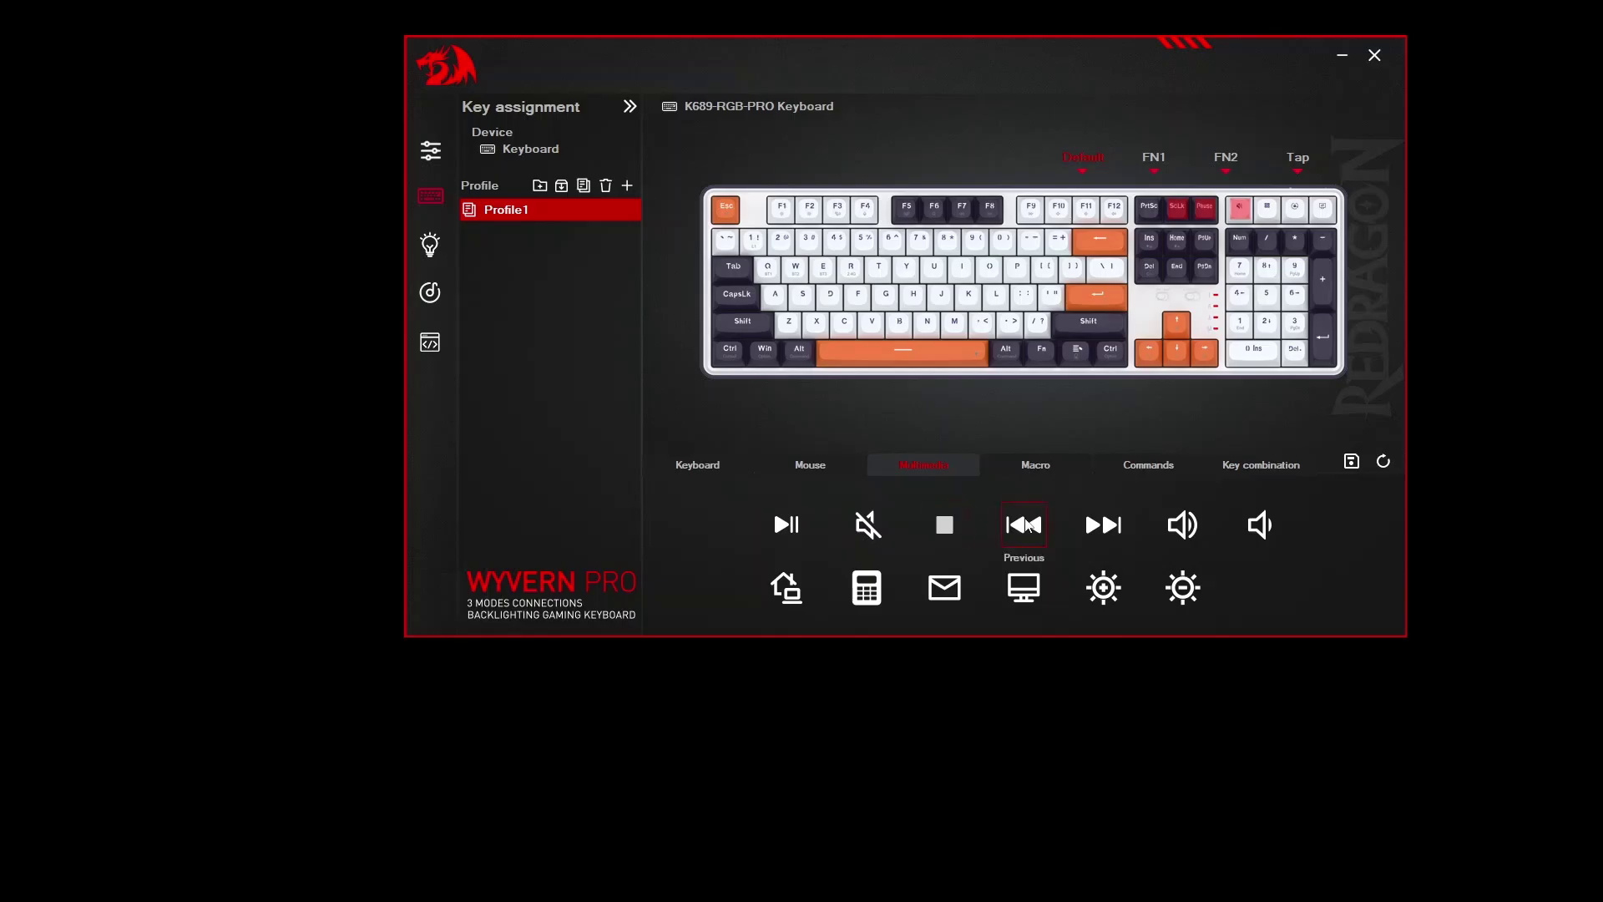
{"action": "left_click", "coordinate": [1022, 461]}
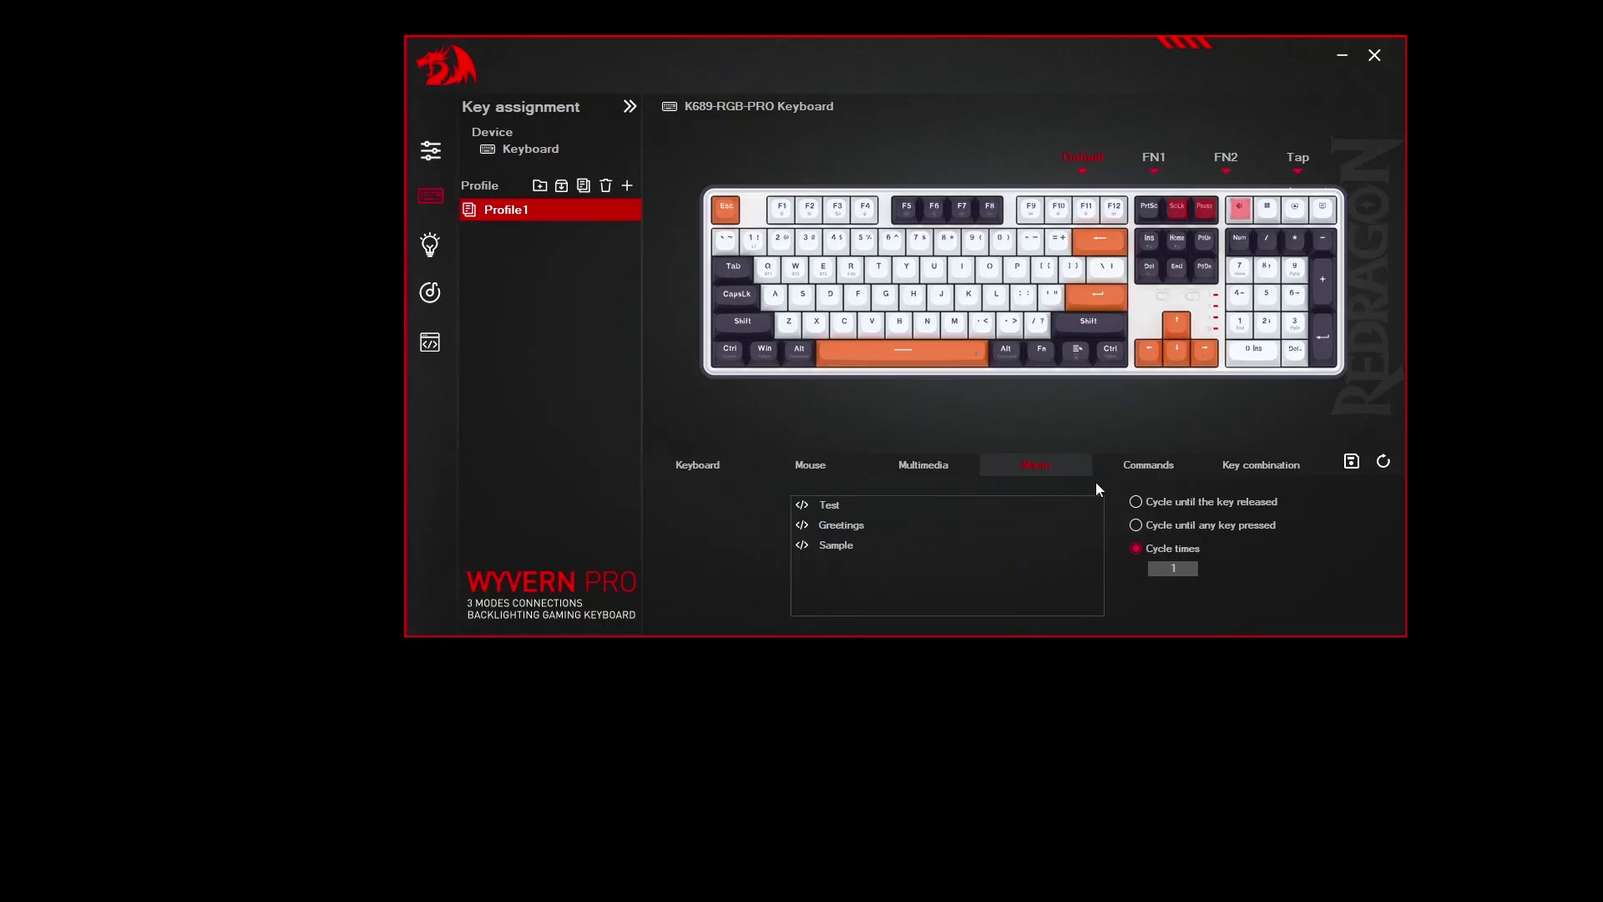
{"action": "left_click", "coordinate": [1150, 469]}
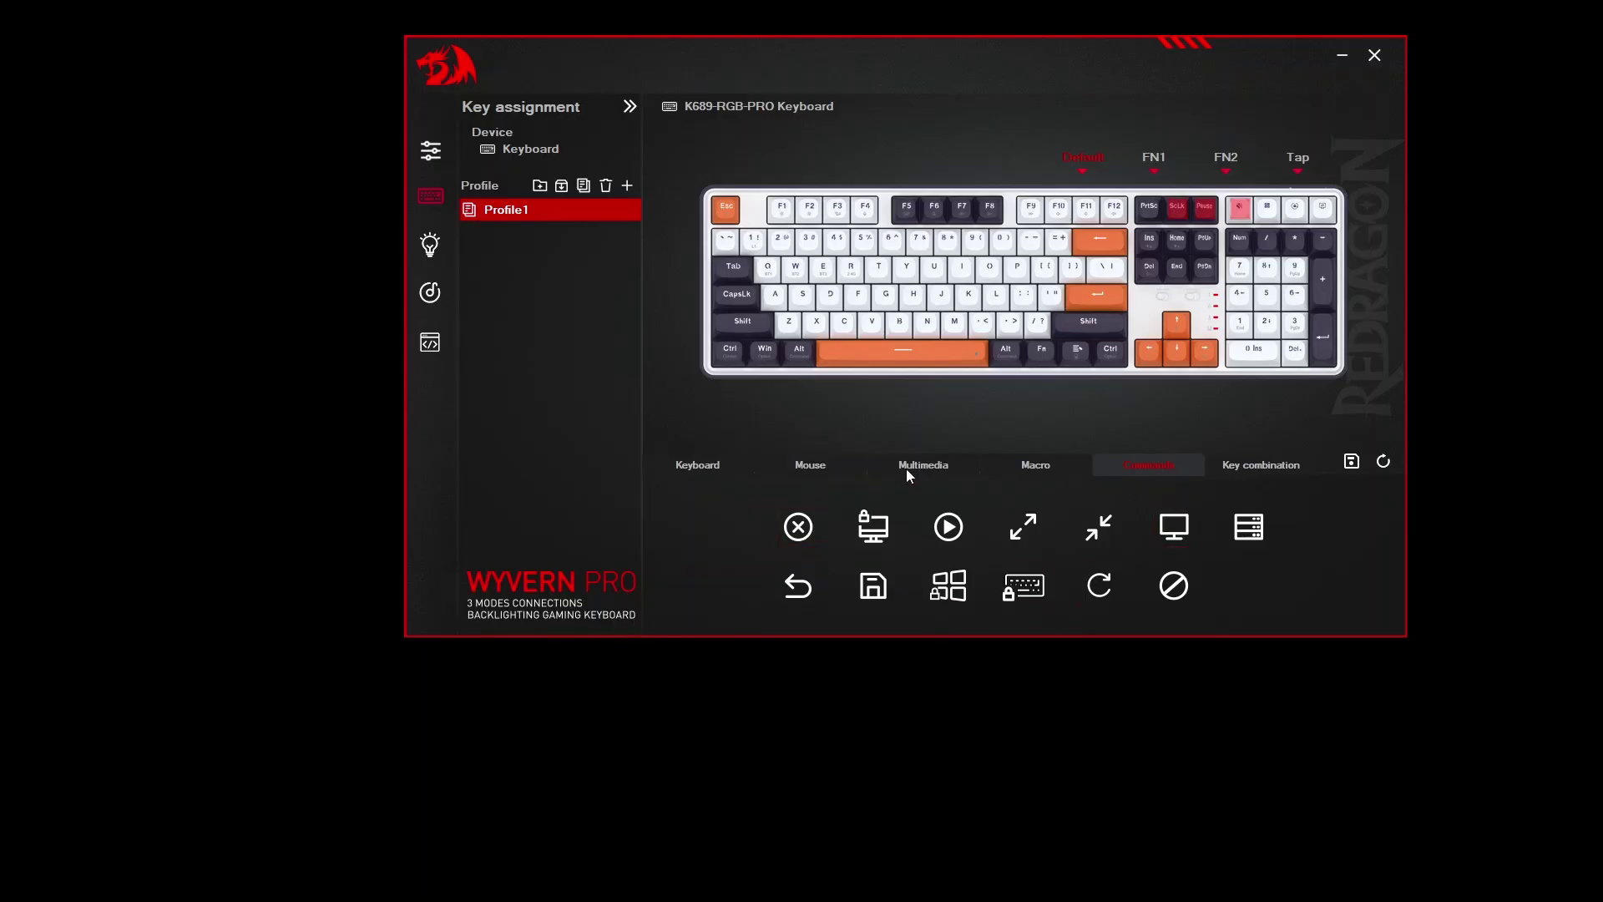
{"action": "left_click", "coordinate": [738, 465]}
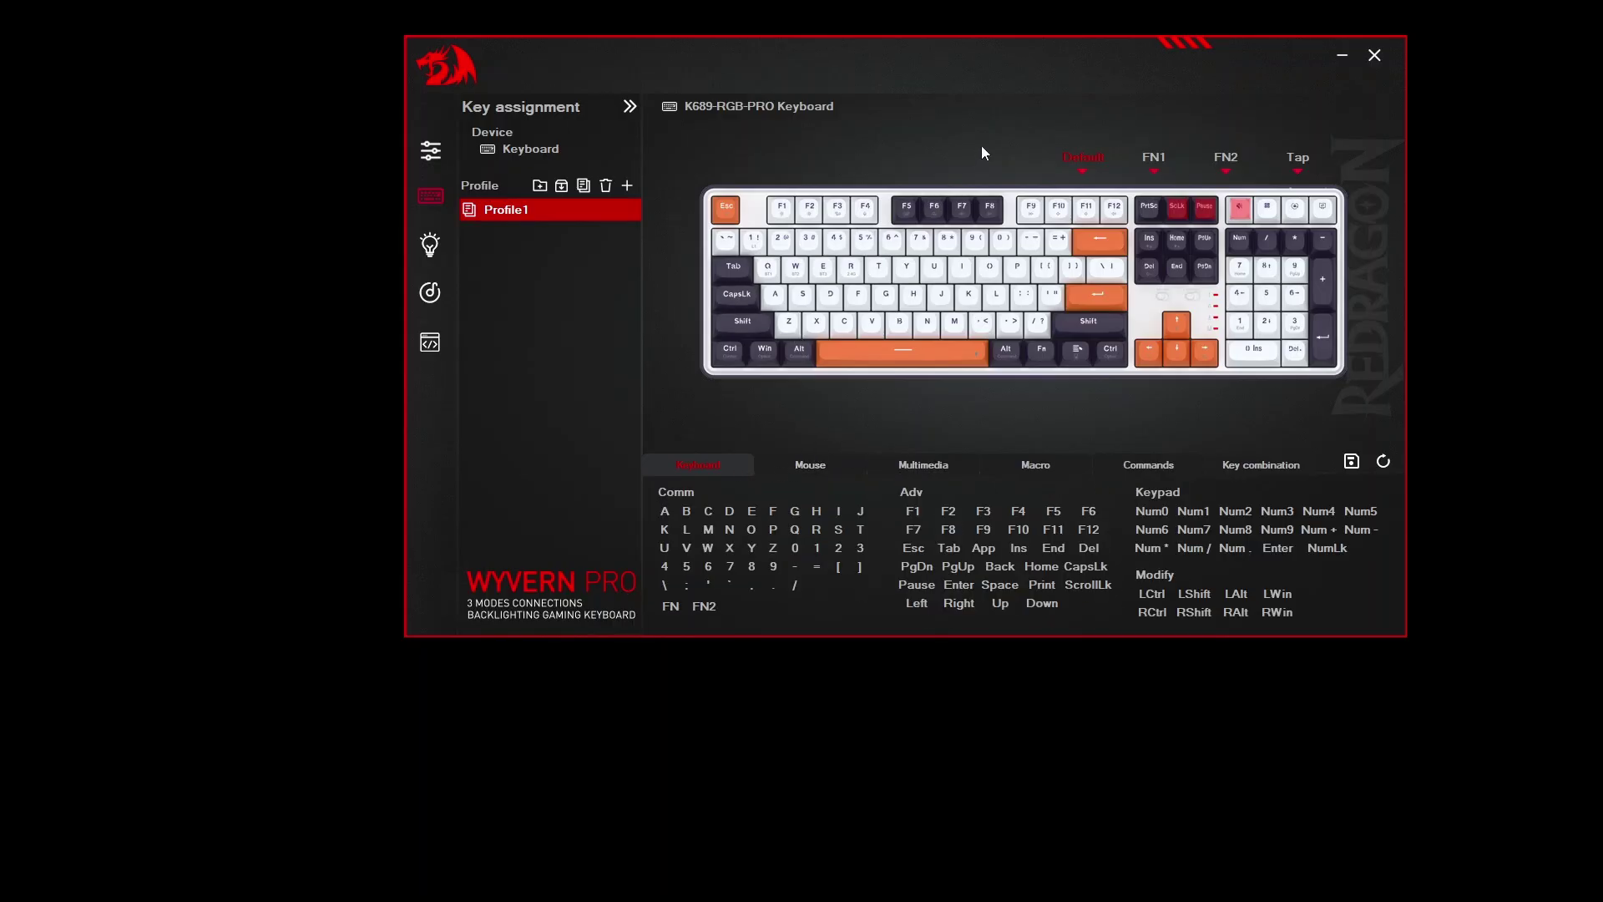